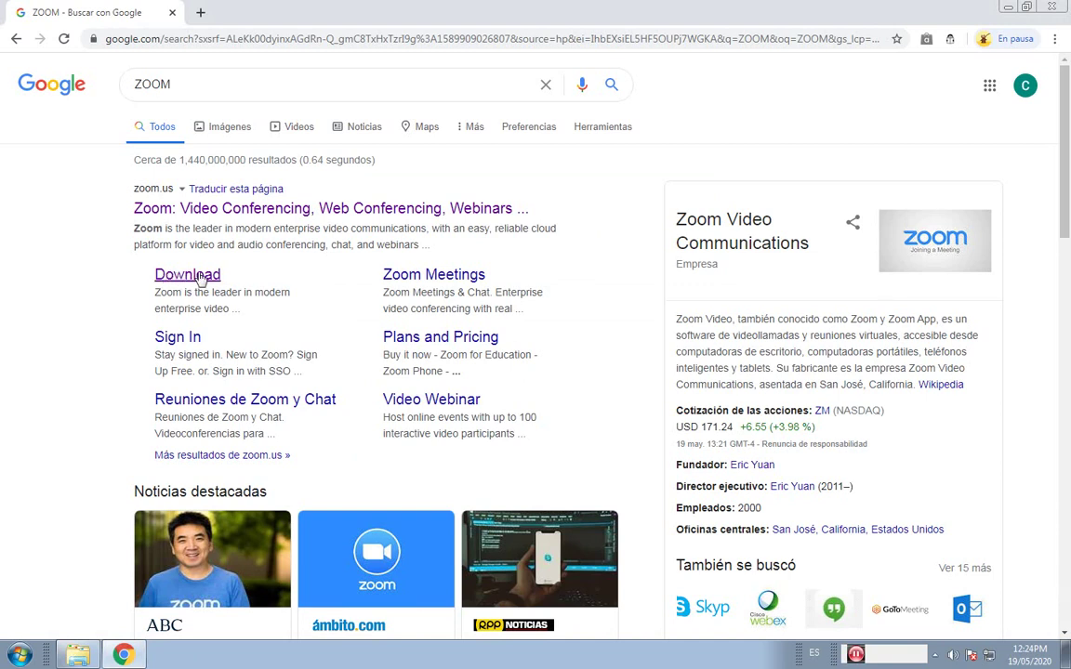
Open the zoom.us download page from the Google search results for ZOOM.
click(200, 277)
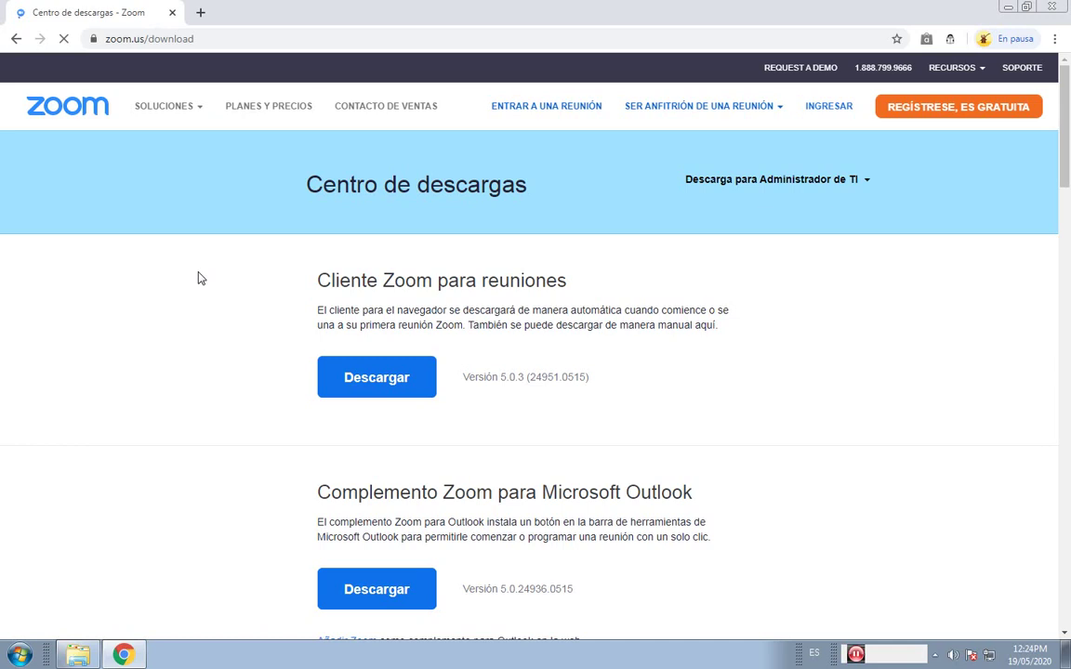
Start downloading the Zoom meeting client from the download centre.
scroll(218, 364, down, 6)
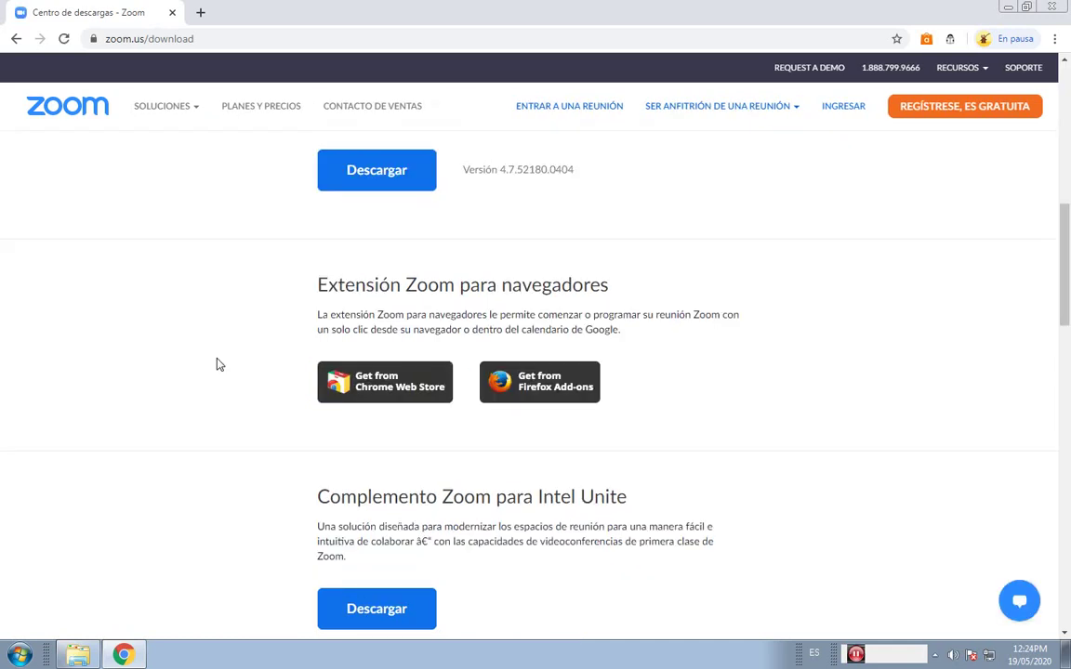
scroll(218, 365, up, 5)
scroll(218, 364, up, 2)
drag(317, 279, 573, 282)
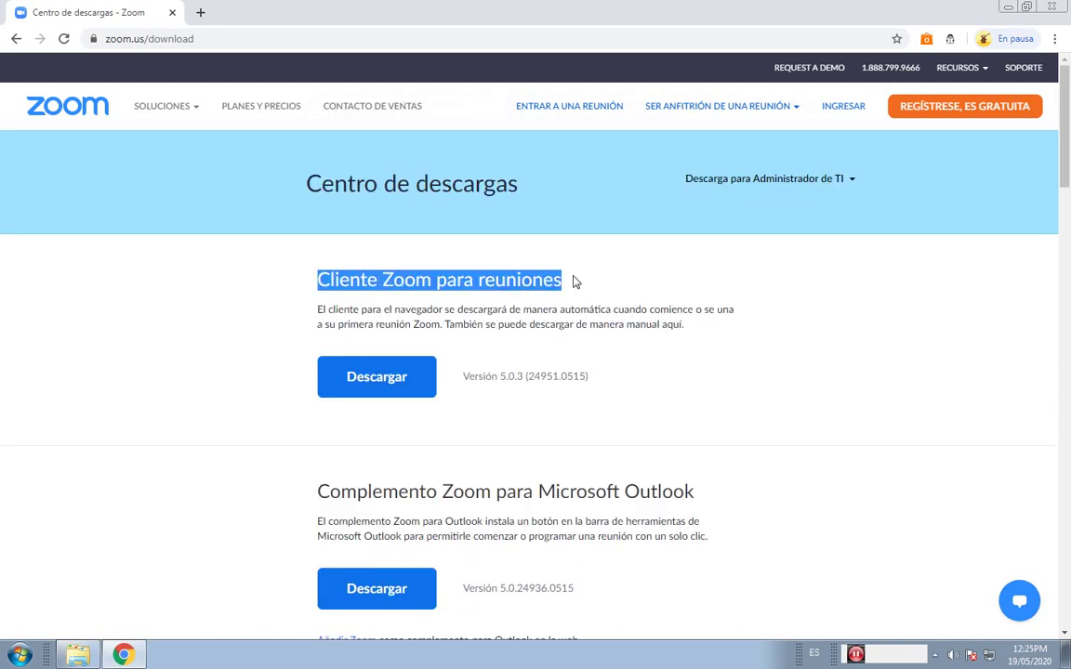
click(395, 385)
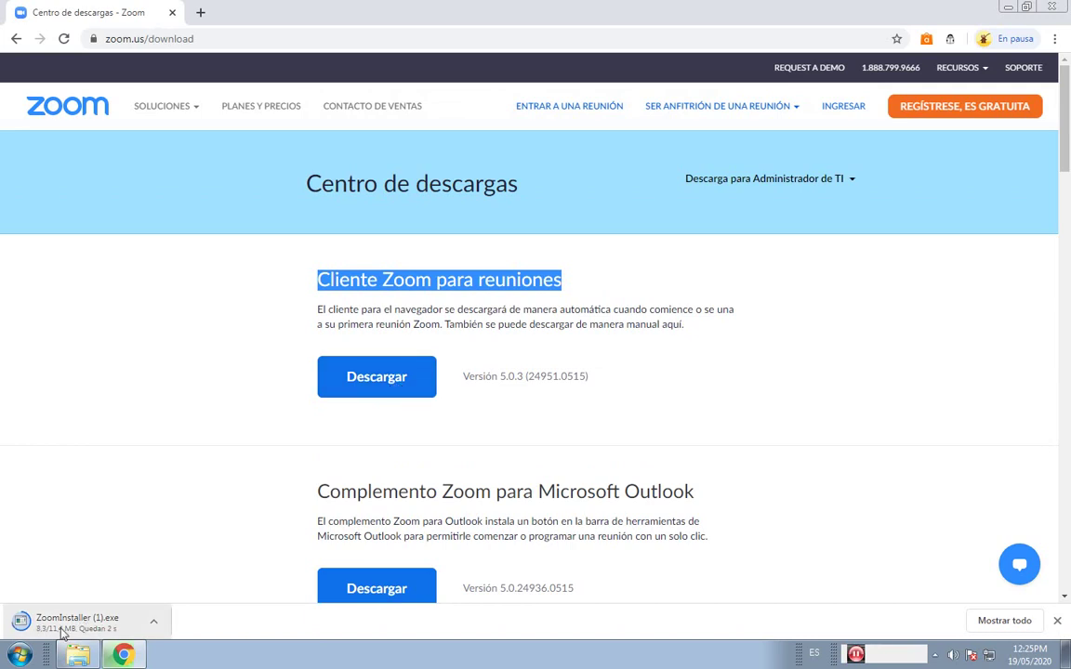
Cancel the ZoomInstaller (1).exe download and switch to the Downloads folder.
click(154, 623)
click(181, 597)
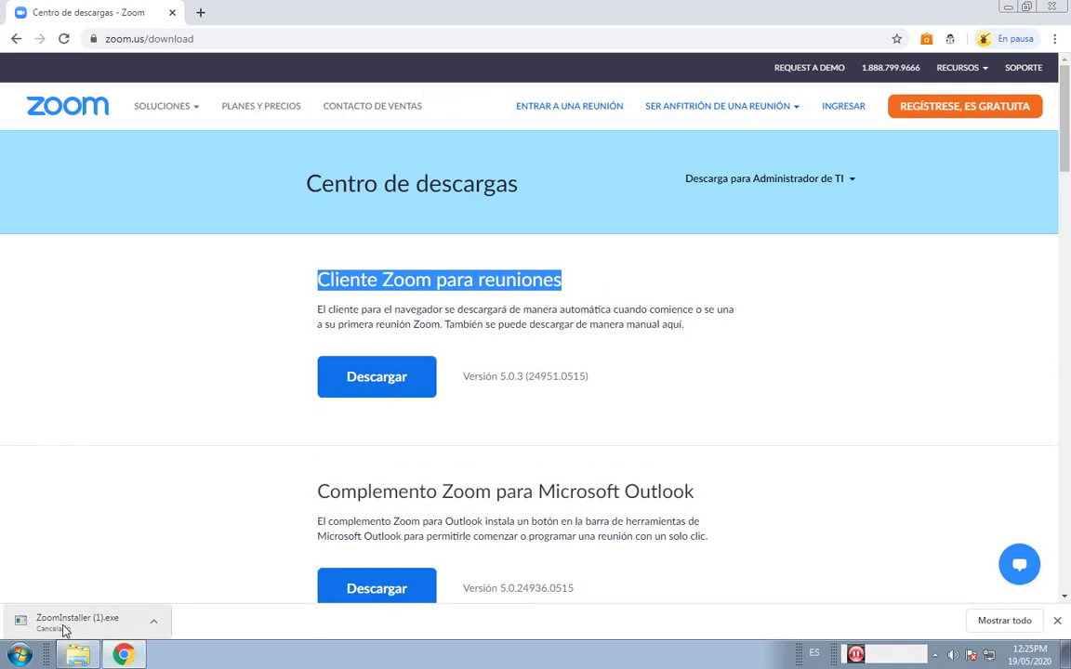
click(78, 654)
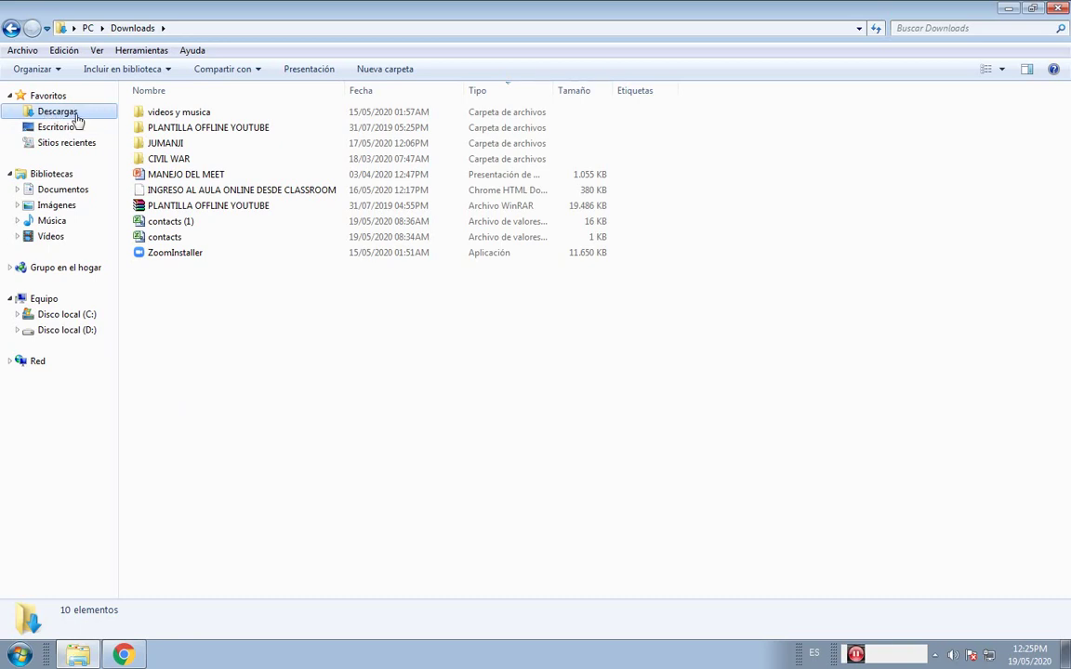
Run ZoomInstaller from Downloads and confirm the run-file security warning.
double_click(191, 256)
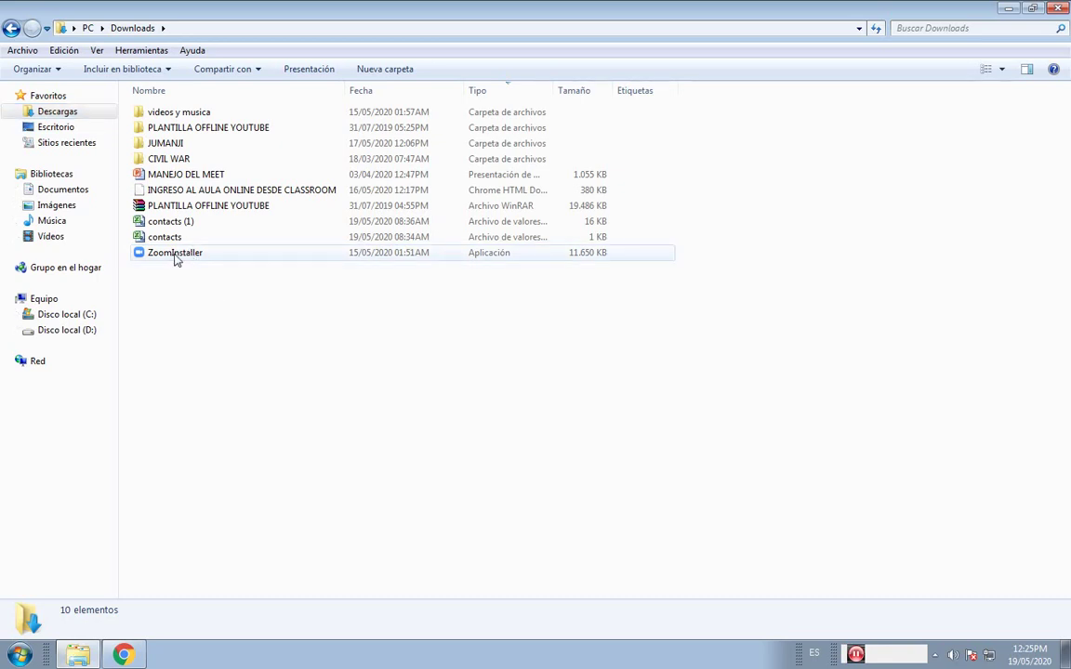
click(177, 260)
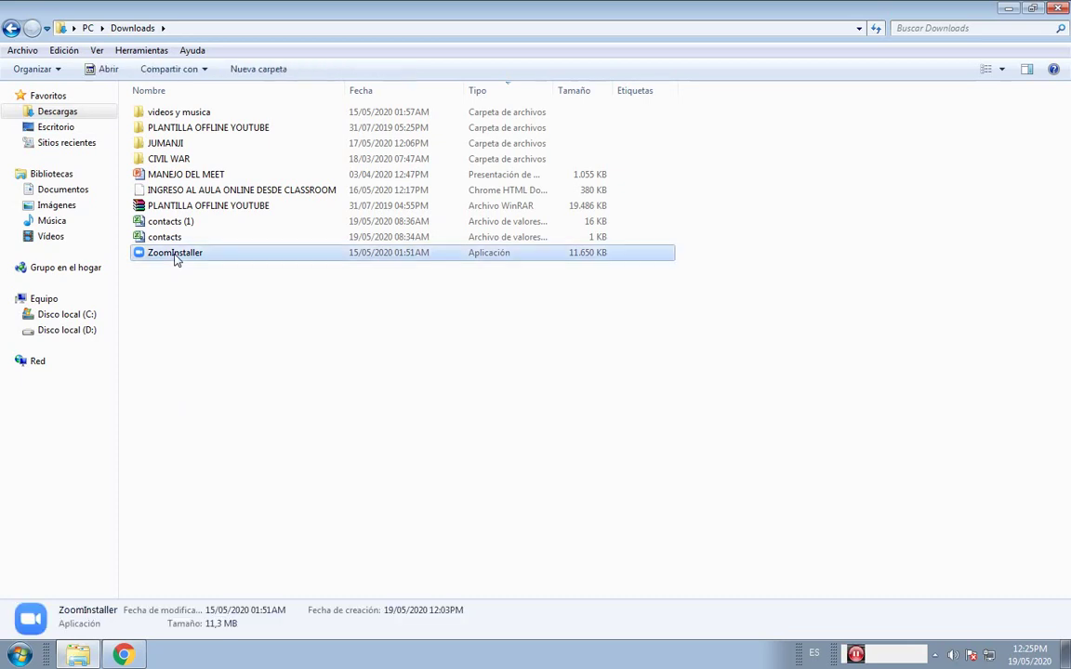
double_click(176, 259)
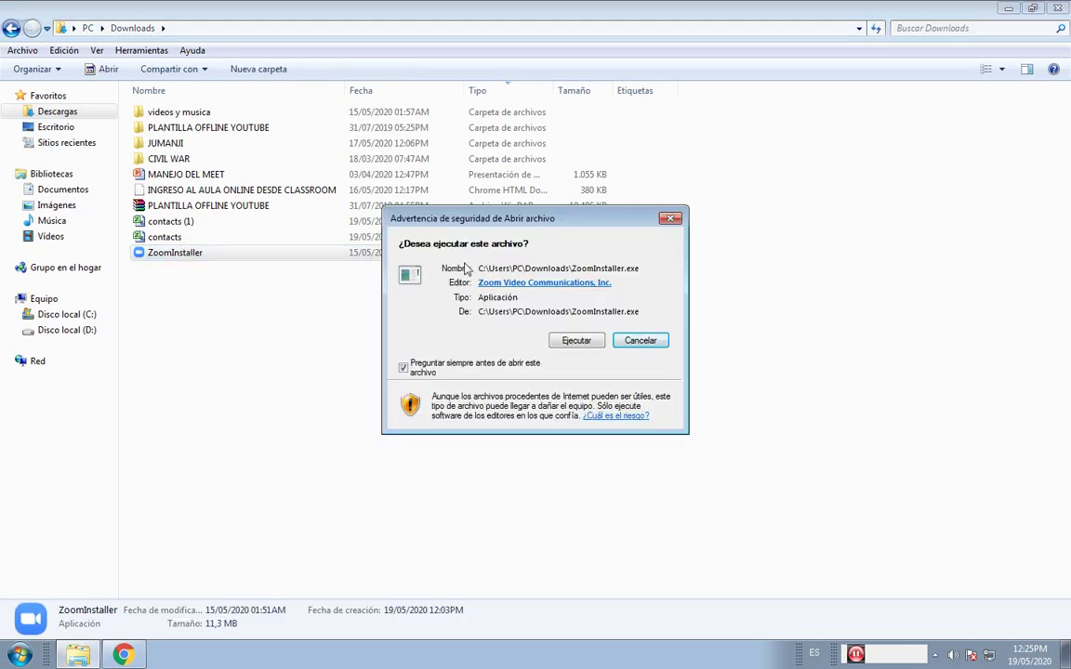
drag(464, 218, 199, 281)
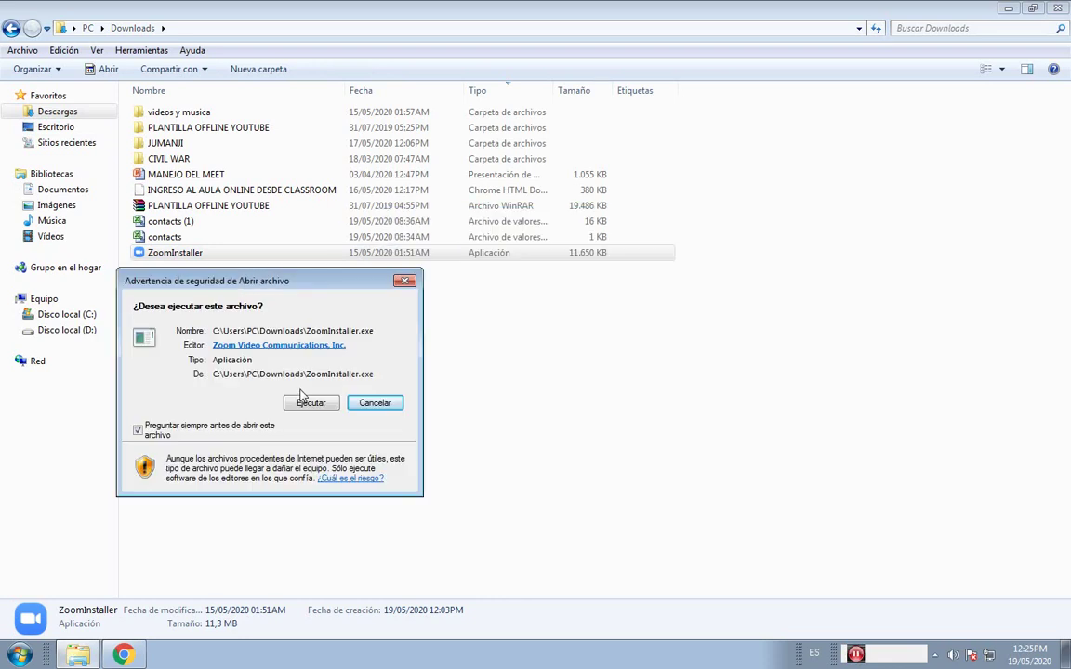
click(302, 406)
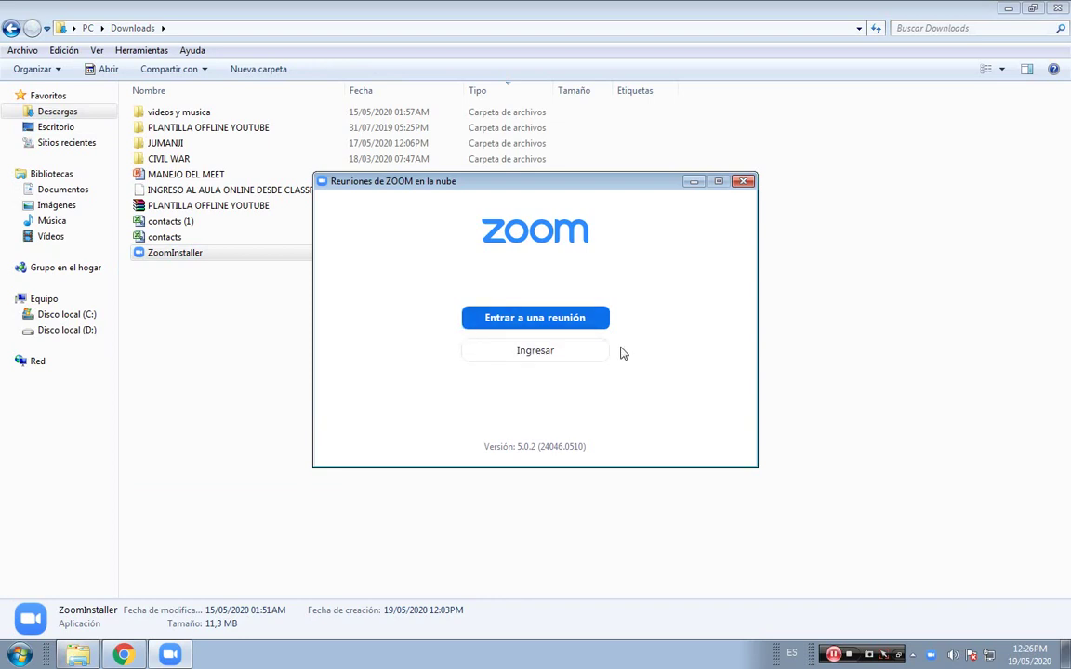
Close the Zoom 5.0.2 client window and return to the browser's download page.
click(743, 180)
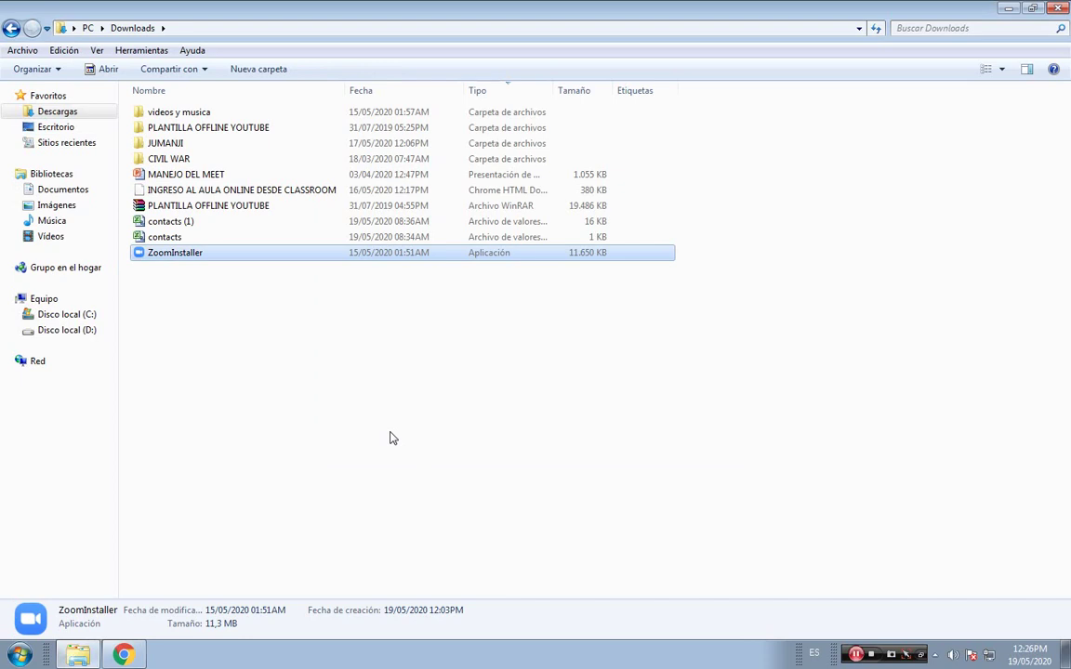
click(136, 655)
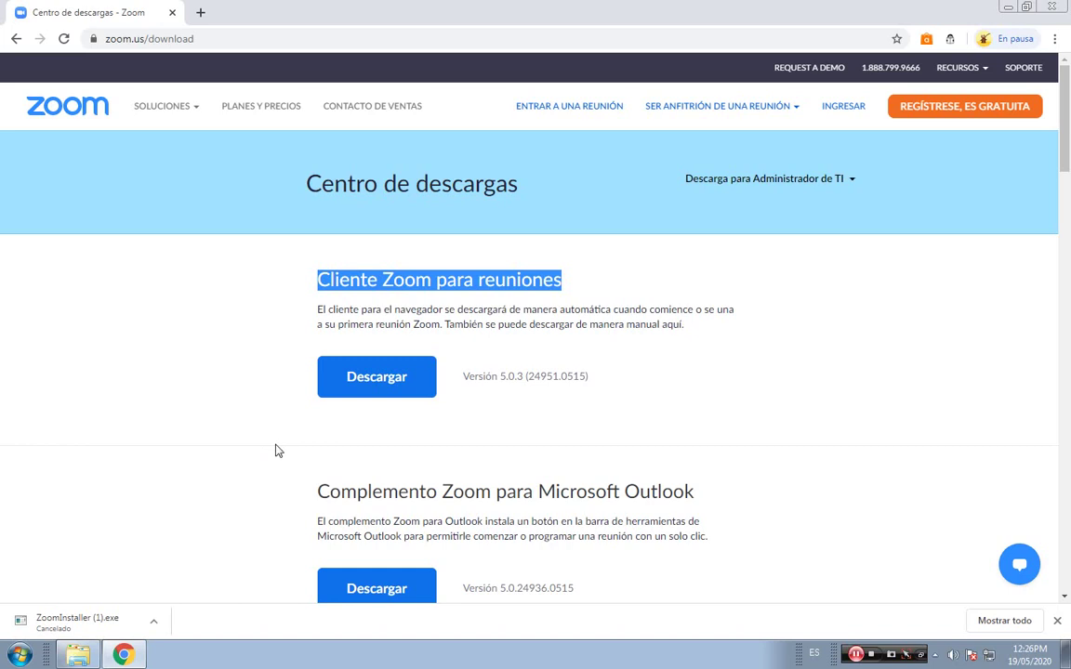
click(159, 38)
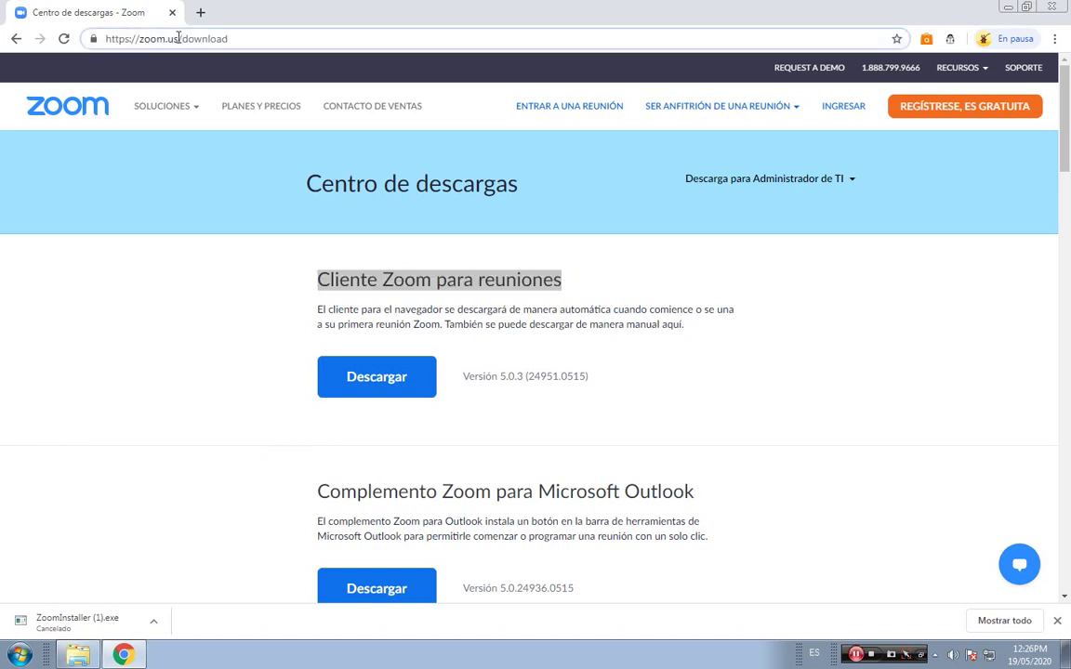
drag(178, 38, 253, 43)
key(BackSpace)
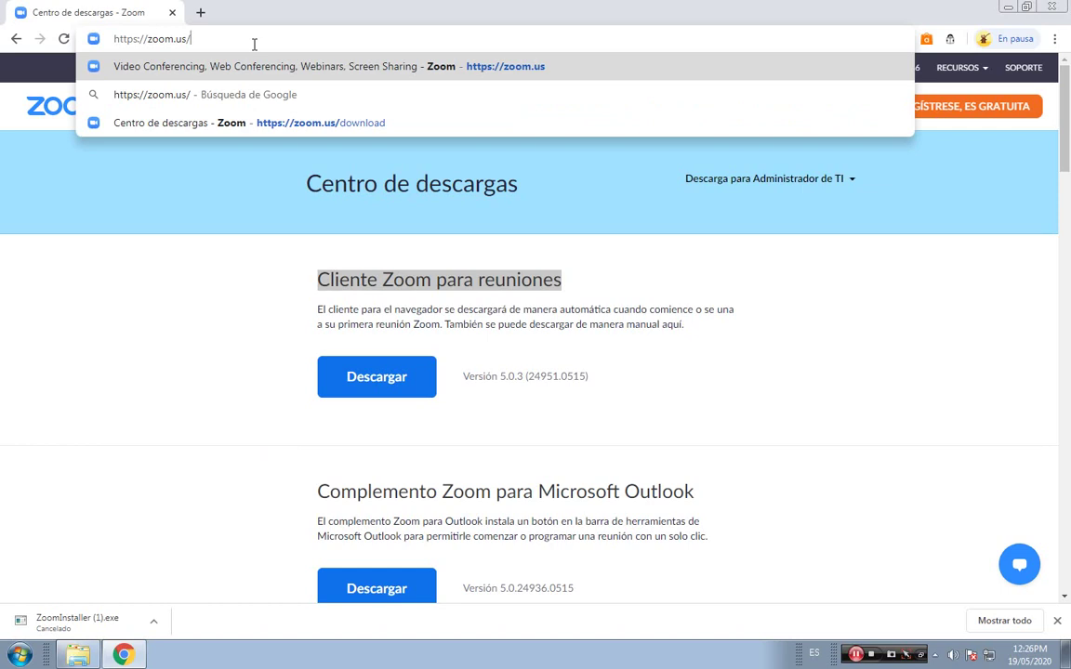
text(Ç)
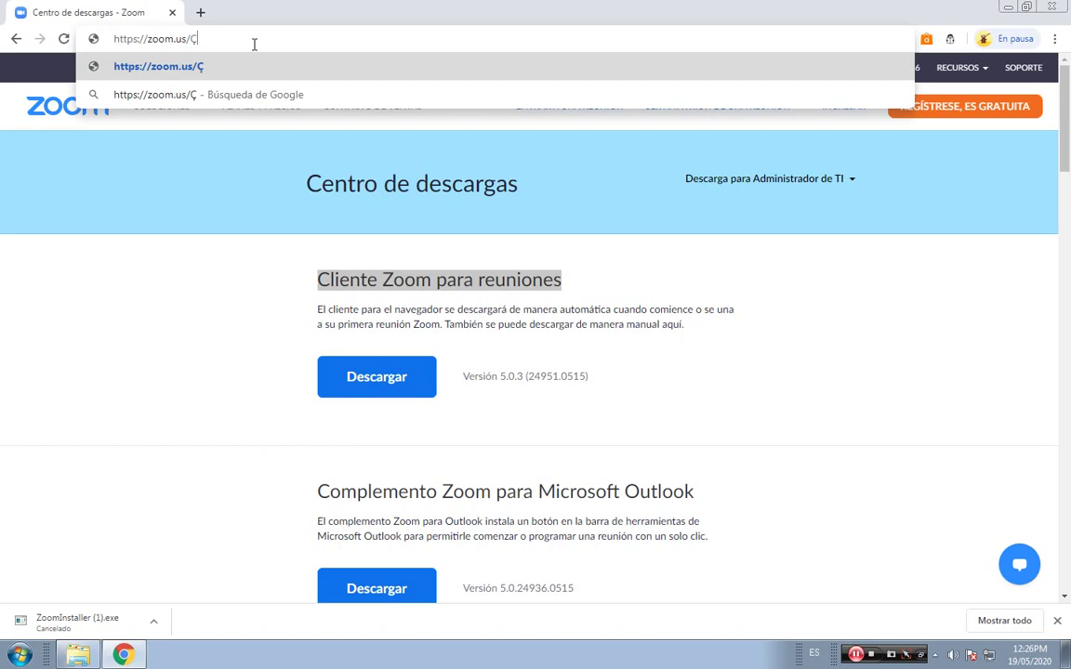
key(BackSpace)
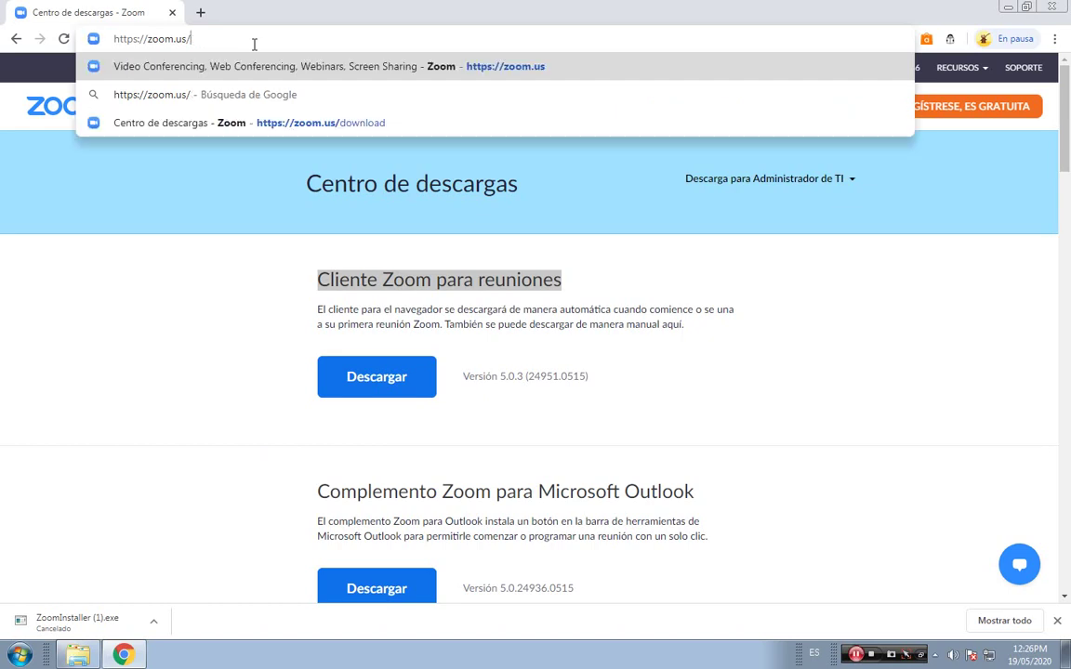
key(Return)
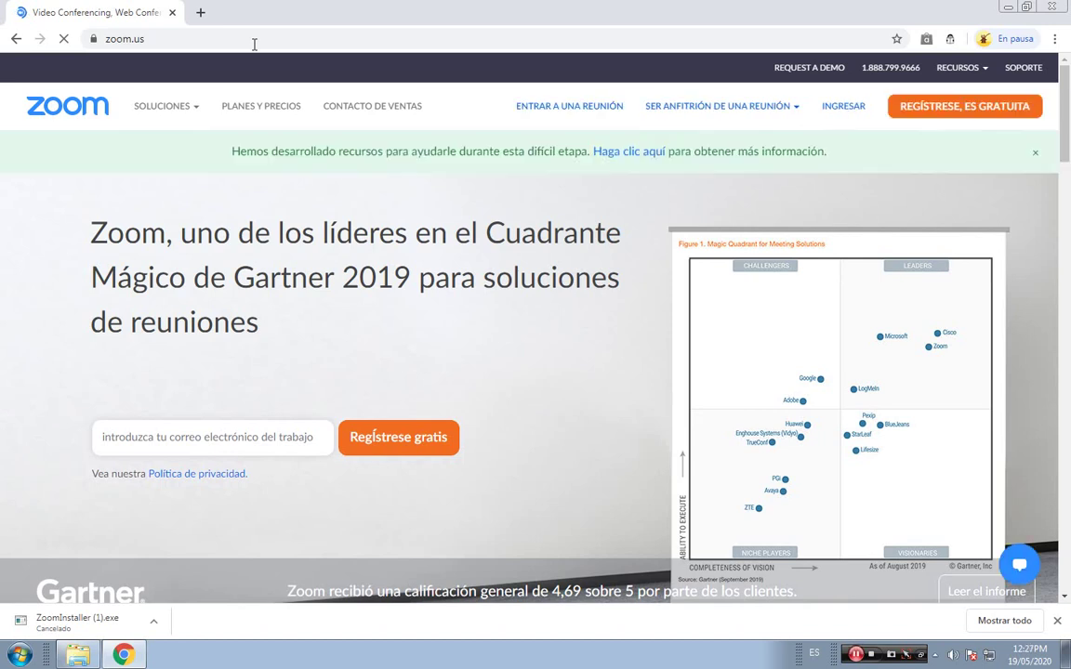
click(212, 437)
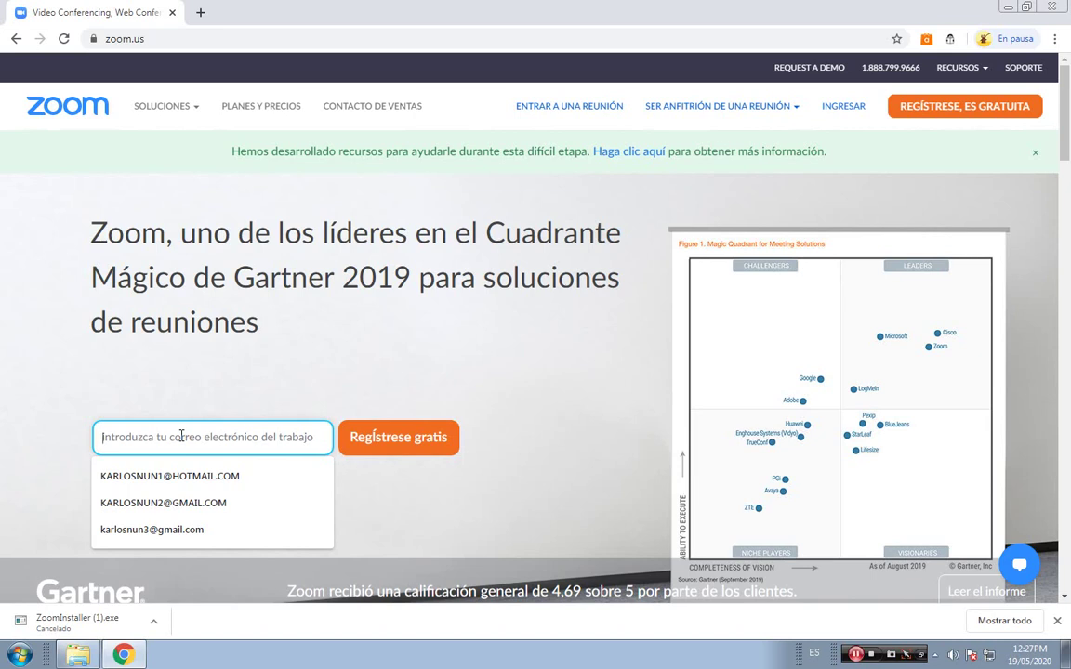
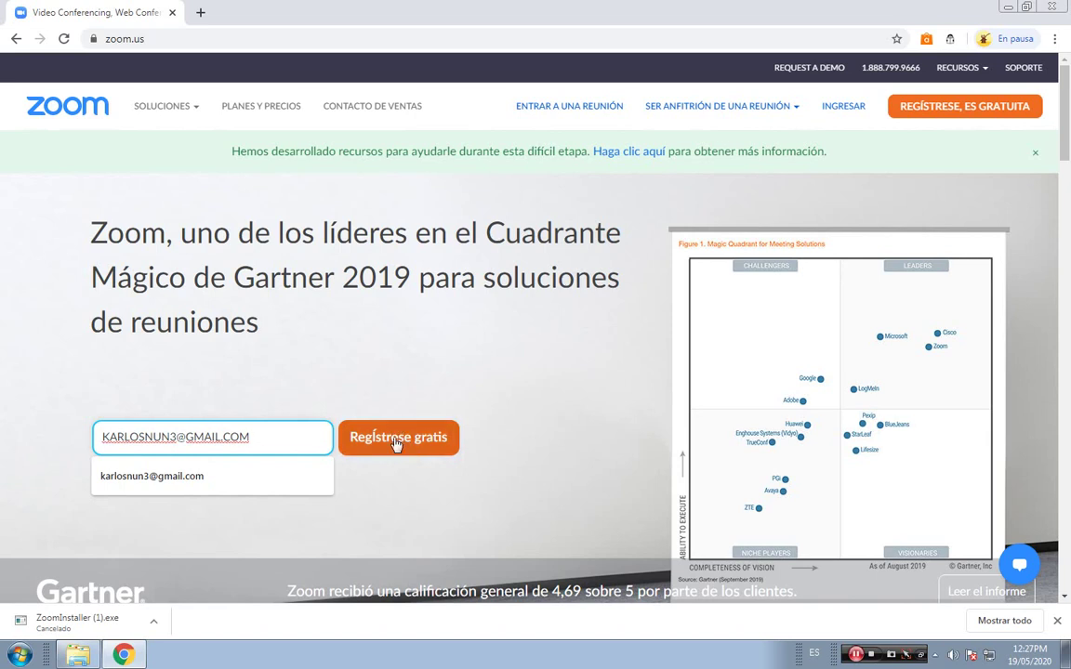
Enter the Gmail work e-mail address, fix its typo, and submit it with Regístrese gratis.
click(398, 444)
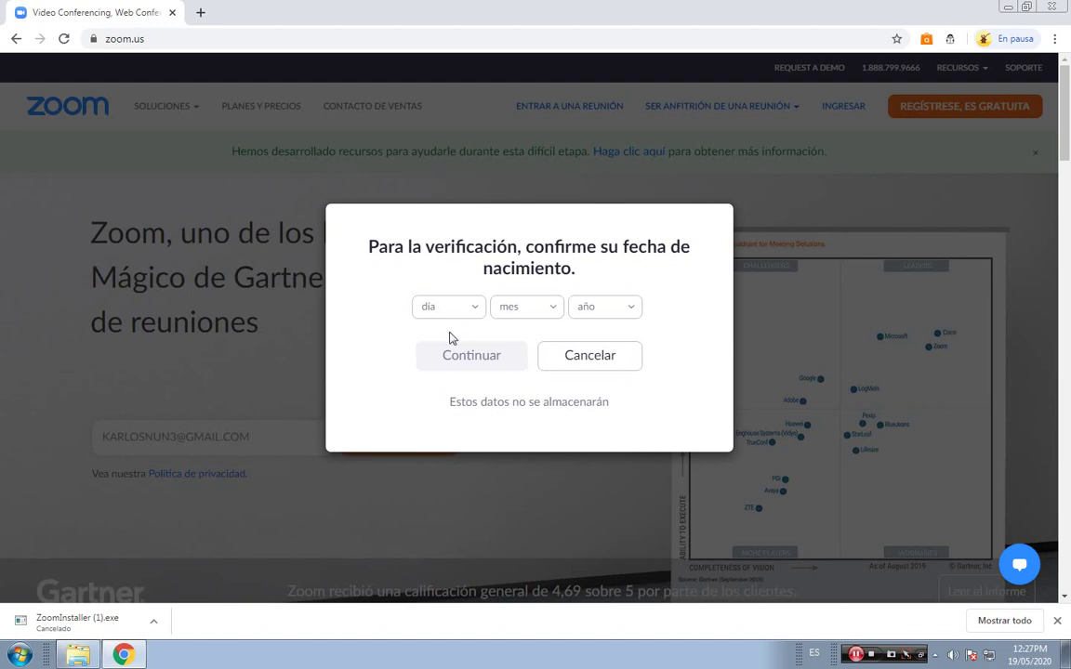
Pick day 30, month Ago and year 1975 as the birth date, then continue.
click(473, 312)
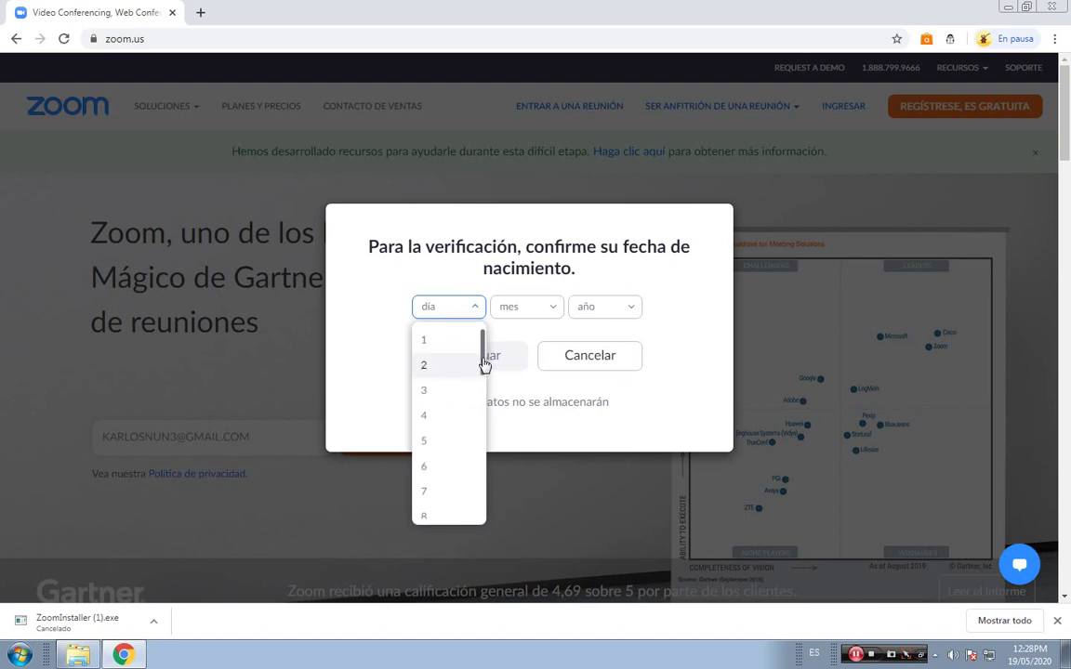
scroll(449, 418, down, 6)
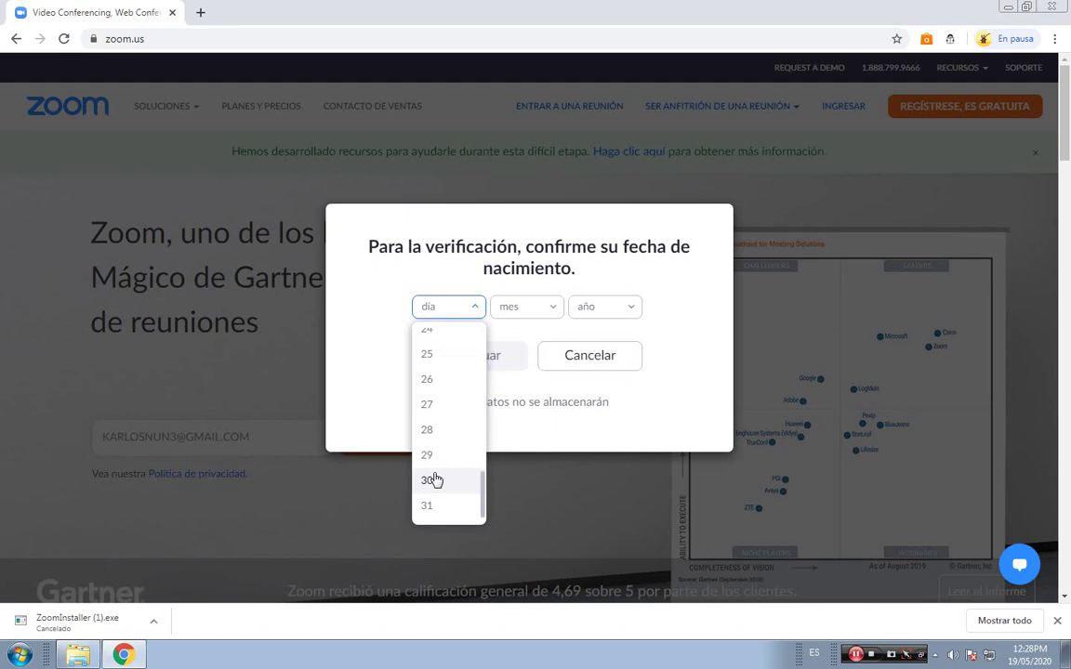
click(434, 480)
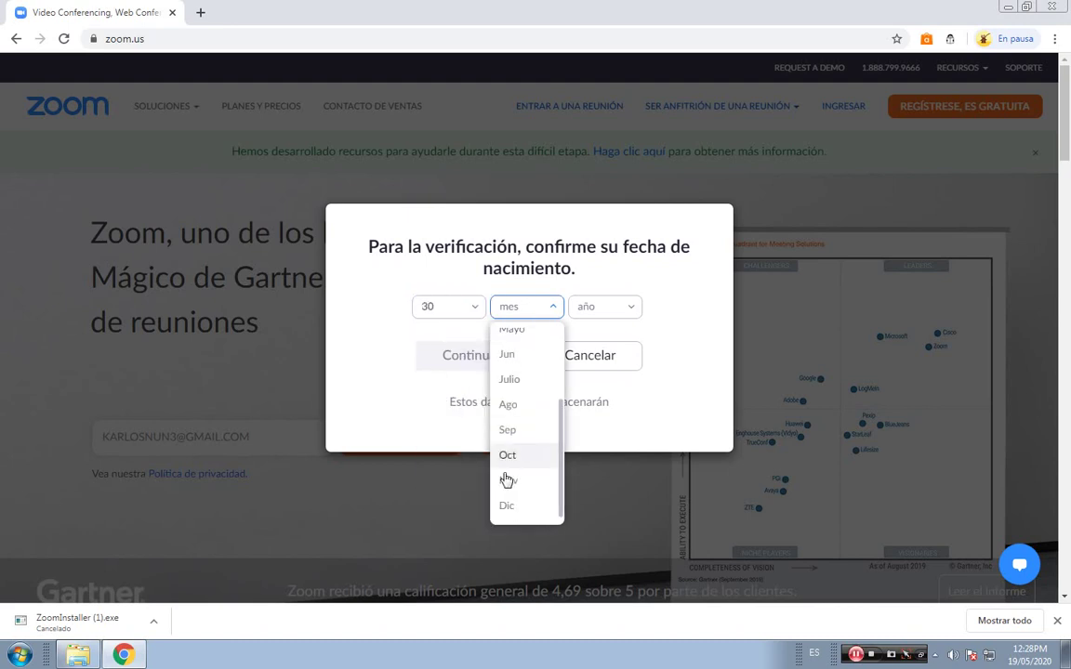
click(508, 406)
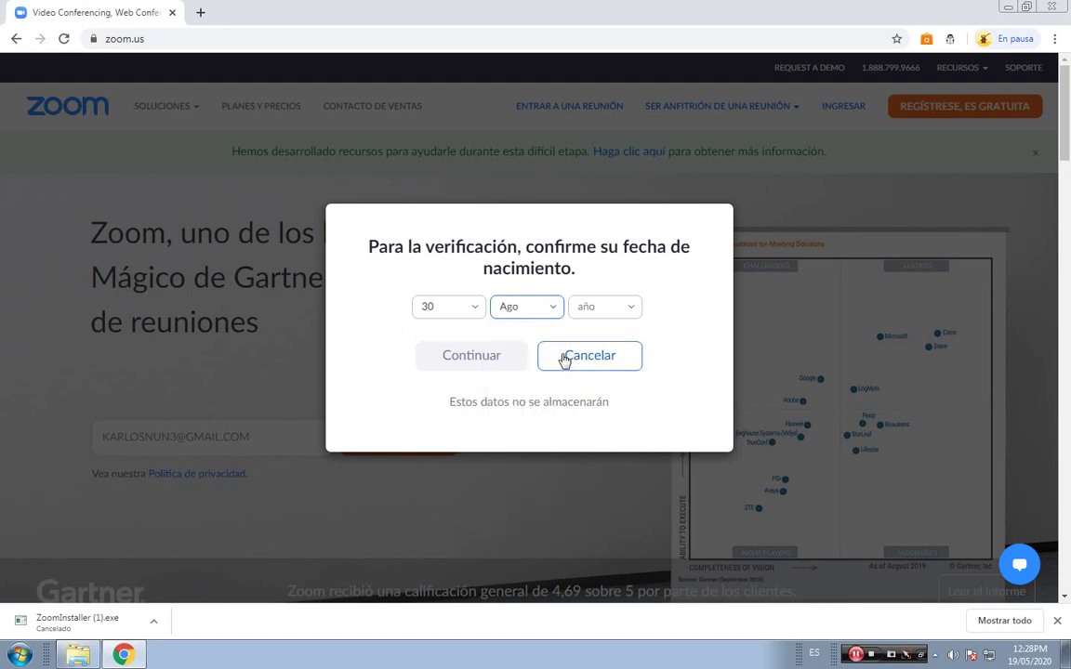
click(624, 314)
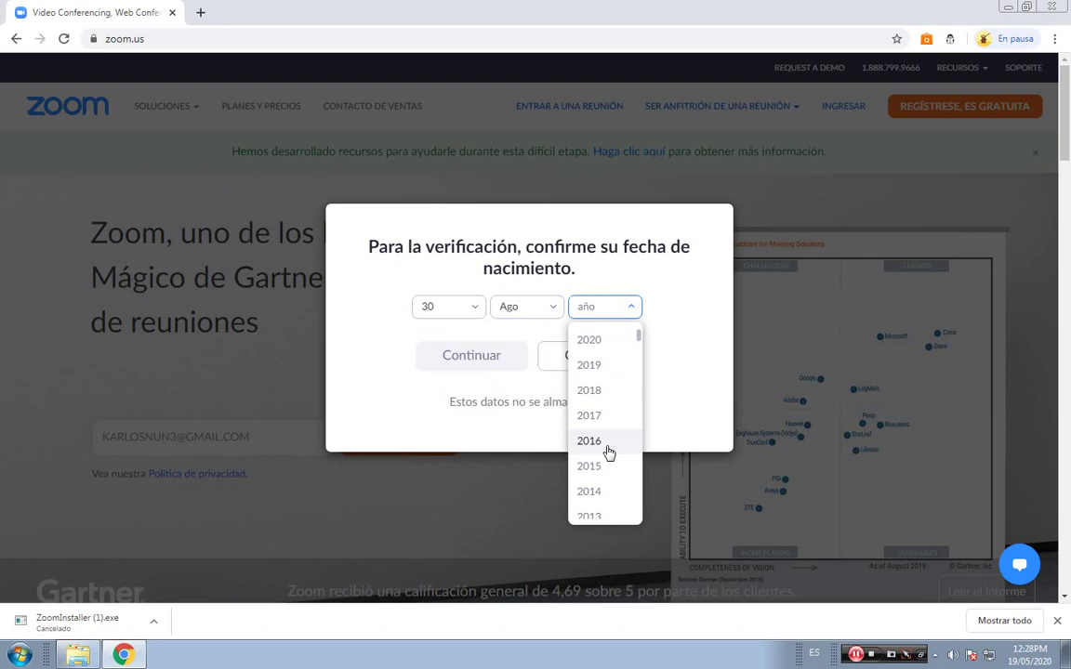
scroll(608, 453, down, 10)
scroll(598, 394, down, 1)
scroll(596, 397, up, 1)
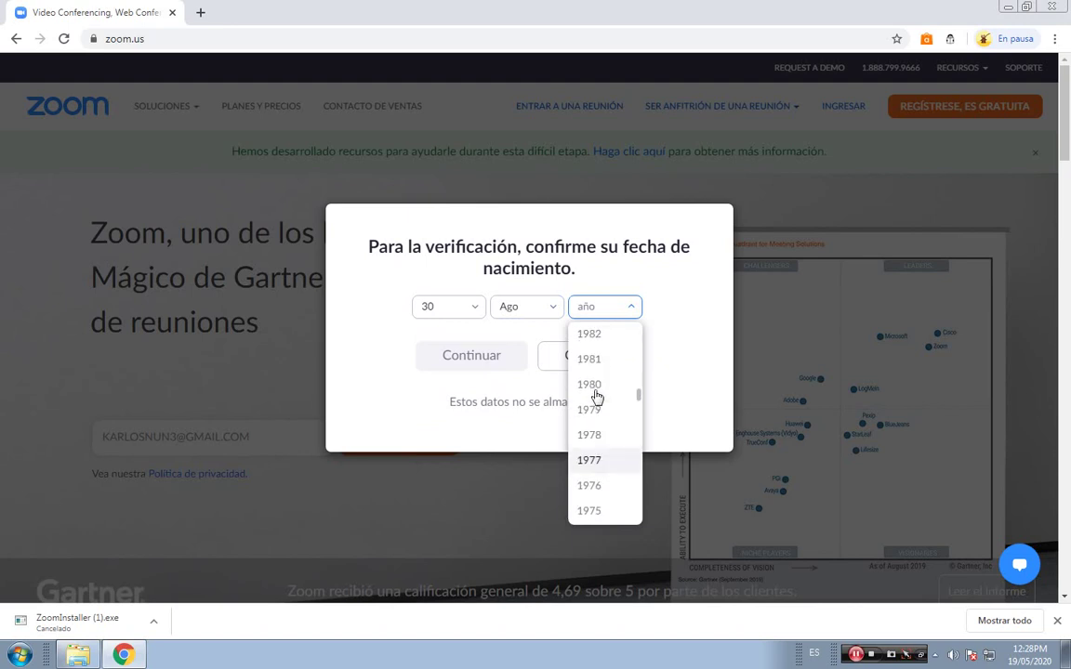
click(589, 511)
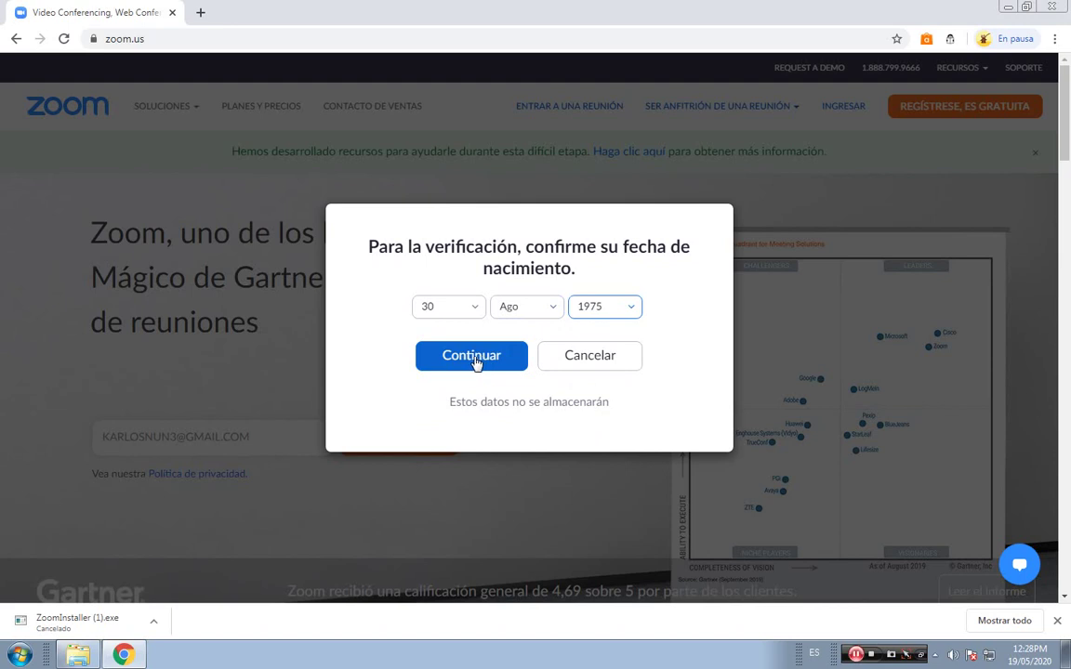
click(475, 358)
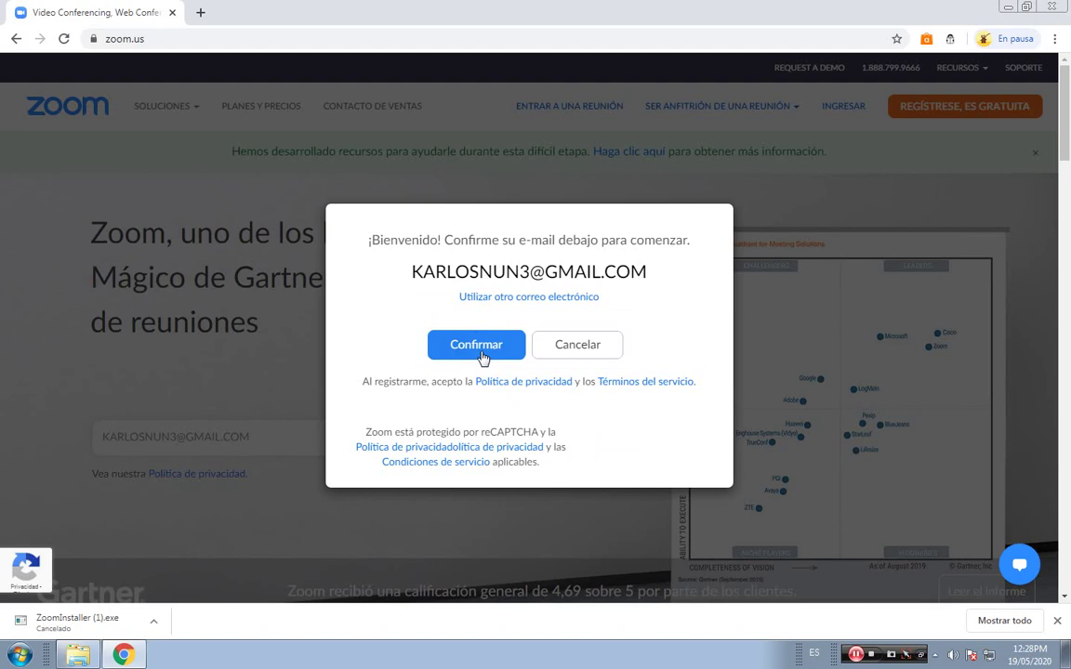
Confirm the sign-up e-mail and select the bicycle images to pass the reCAPTCHA.
click(473, 349)
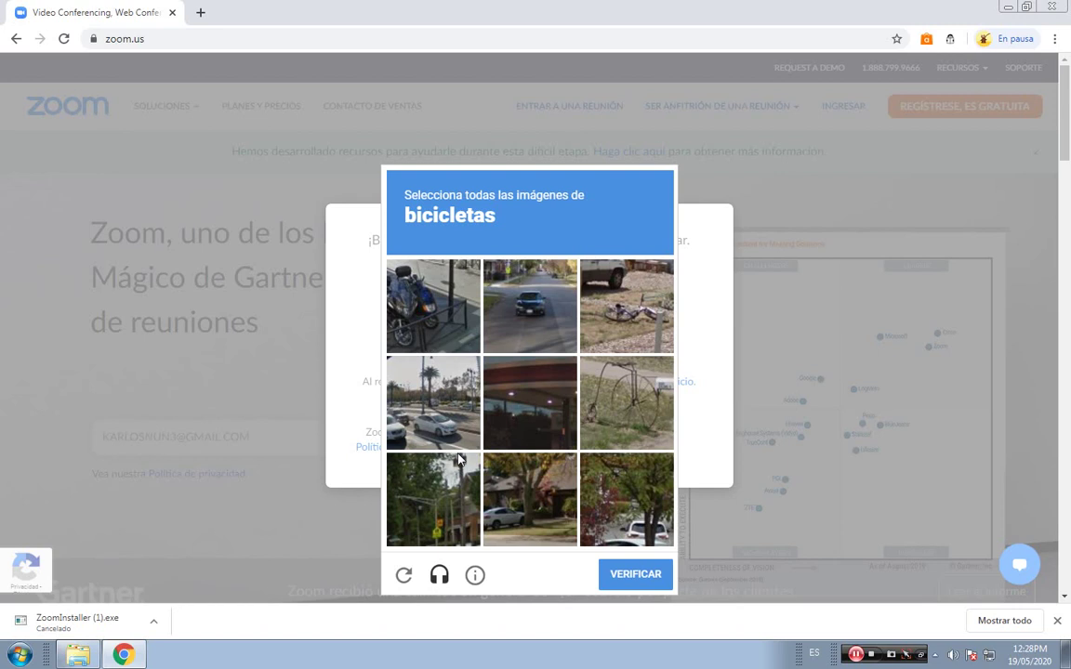
click(433, 311)
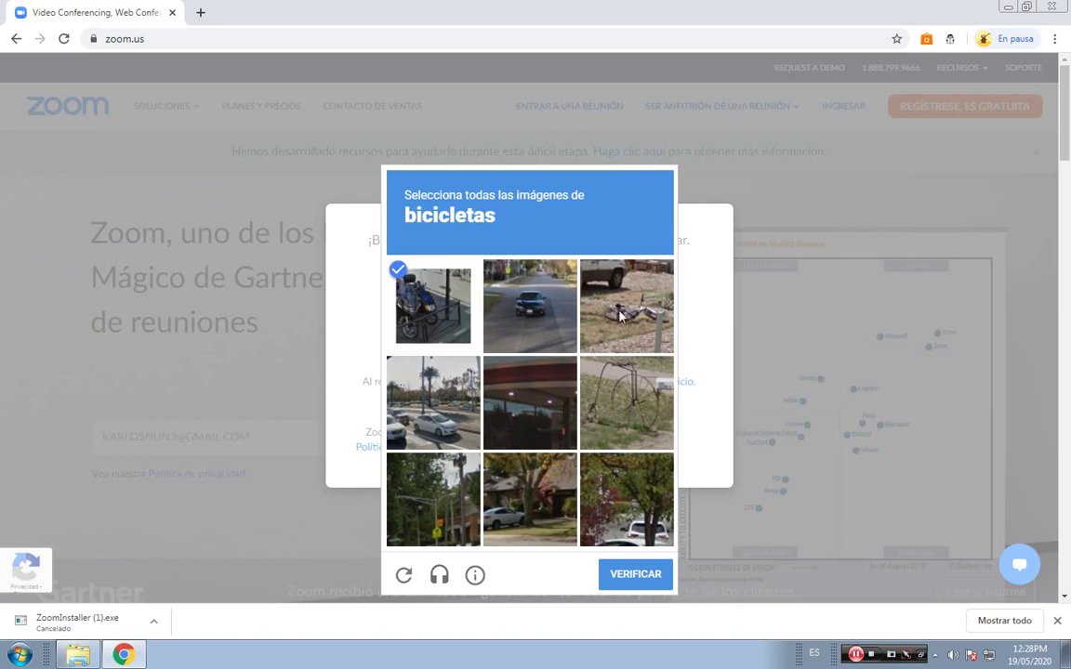
click(619, 316)
click(625, 401)
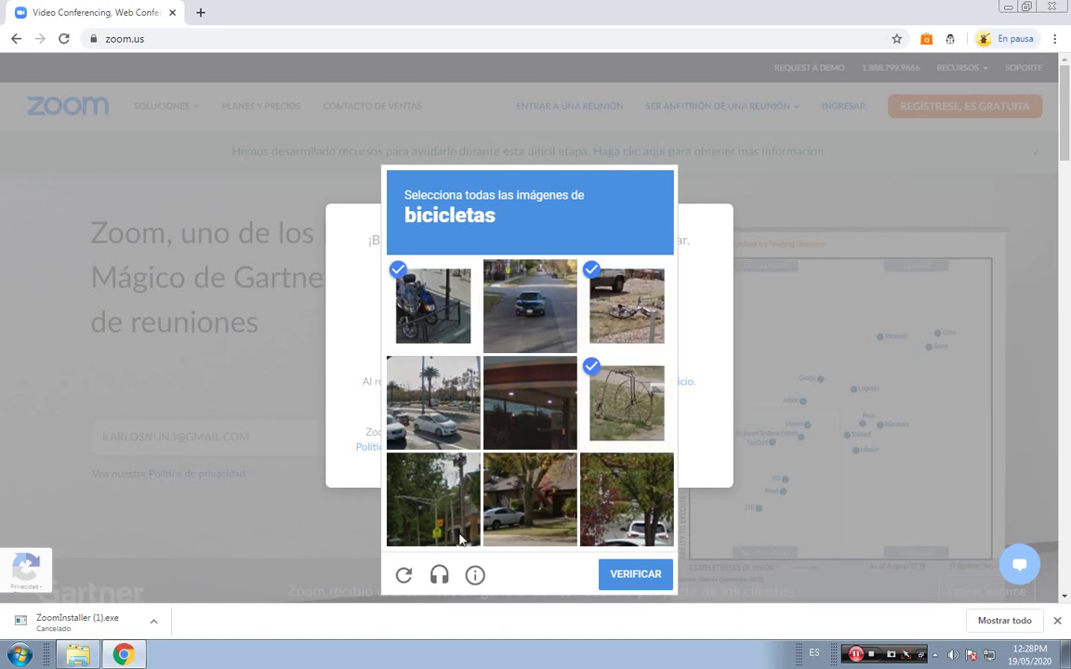
click(610, 534)
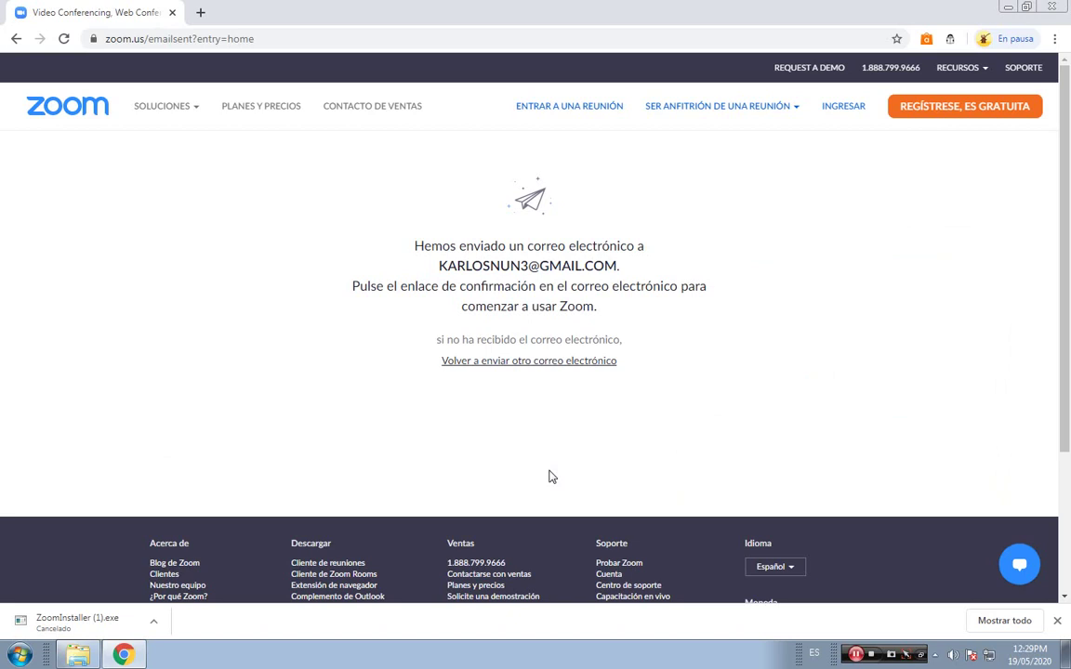
Open google.com in a new tab and go to Gmail.
click(201, 14)
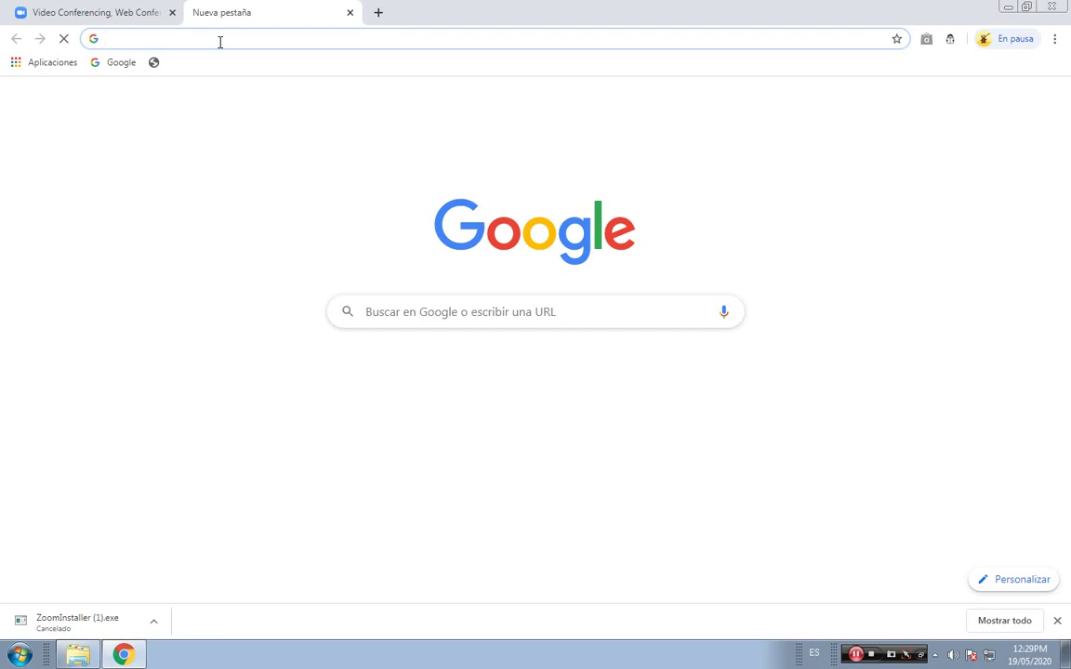
text(GOOGLE.COM)
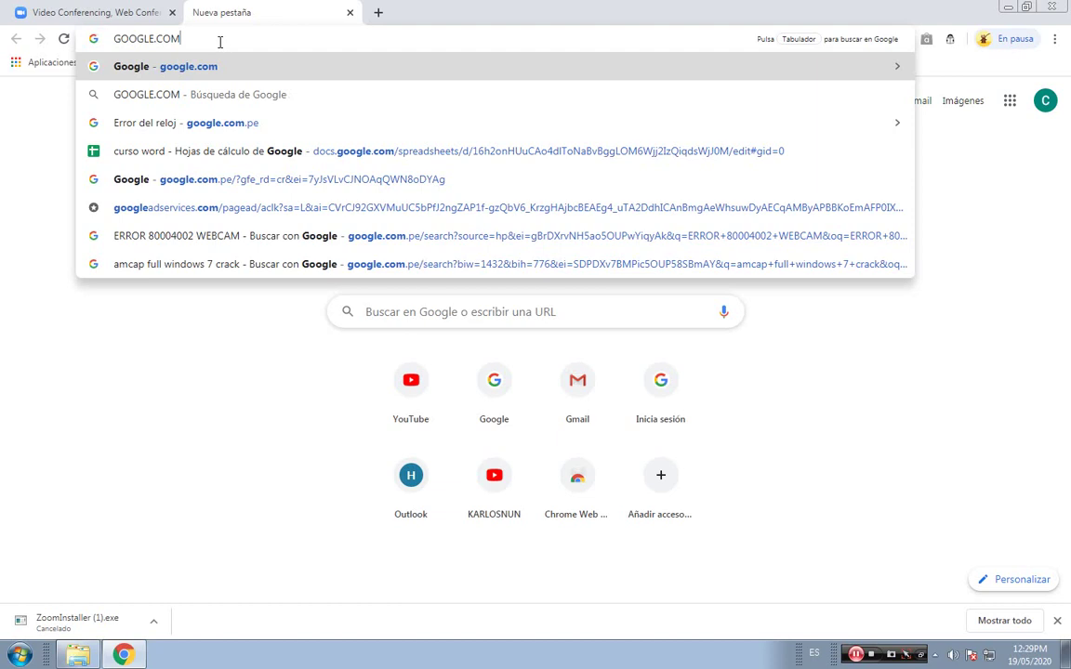
key(Return)
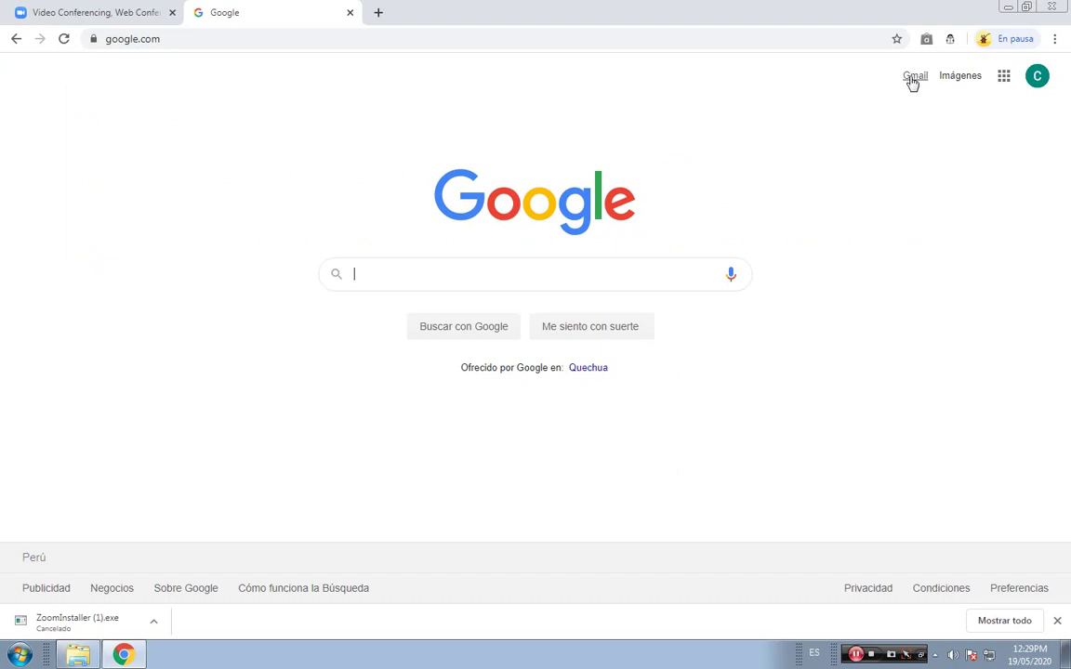
click(912, 78)
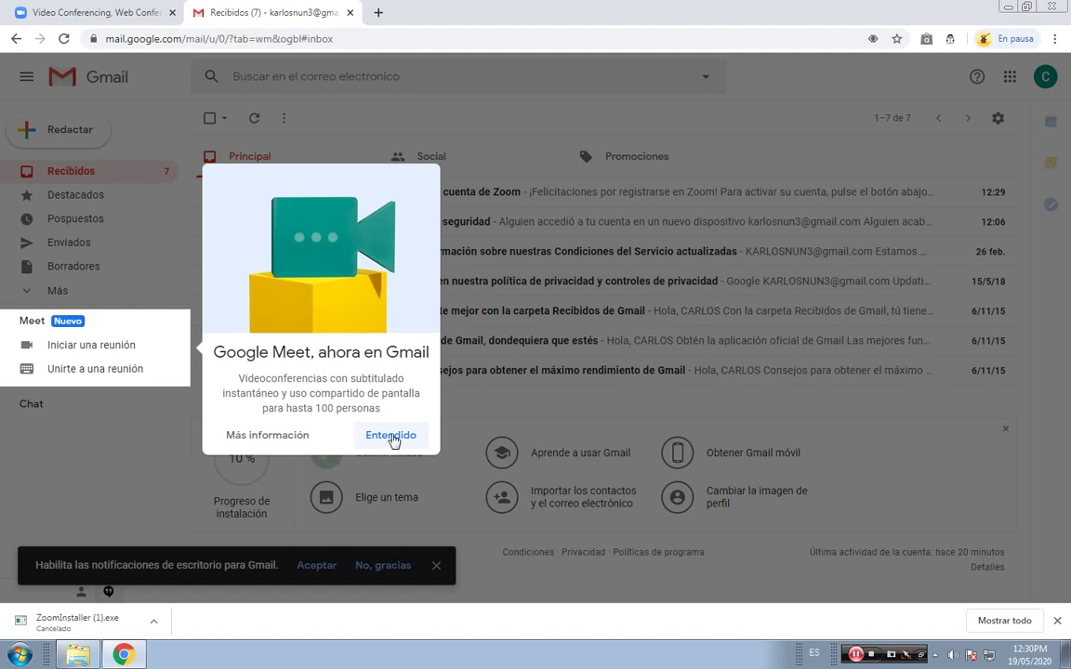
Dismiss the Google Meet popup and open the 'Active su cuenta de Zoom' e-mail.
click(391, 436)
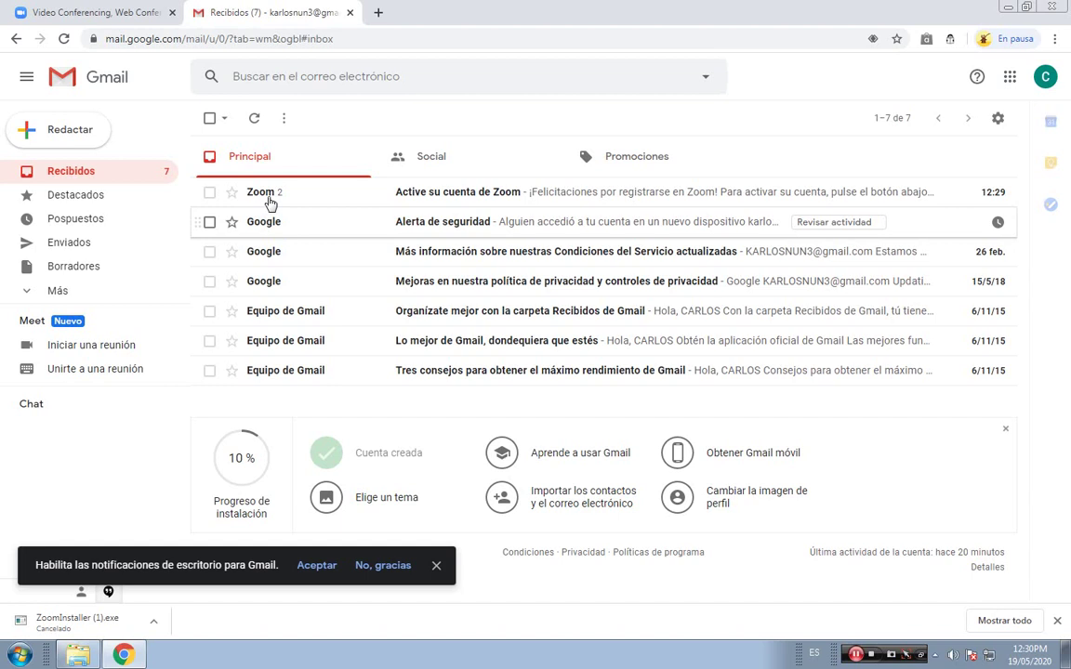
click(407, 198)
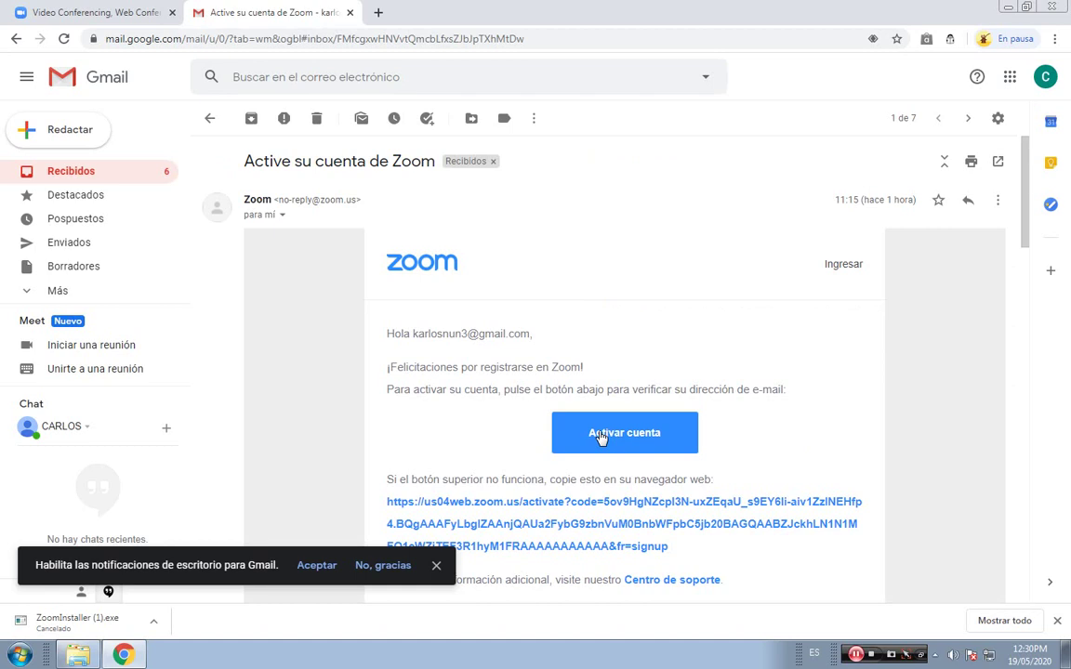
Activate the Zoom account from the e-mail and answer No to signing up for a school.
click(600, 437)
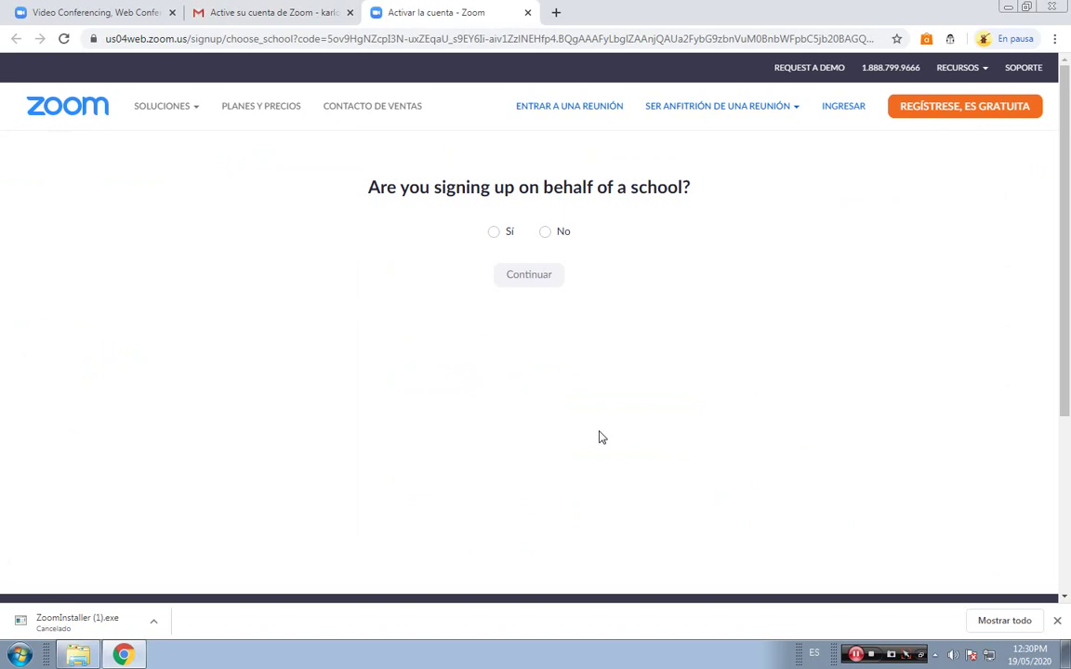
click(545, 233)
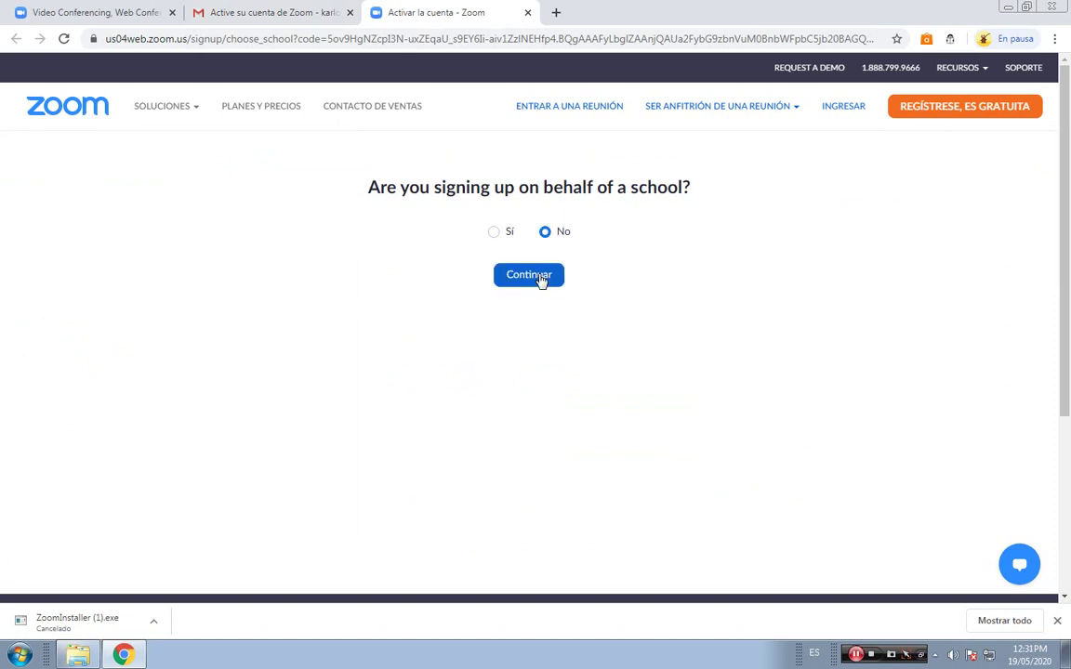
click(544, 277)
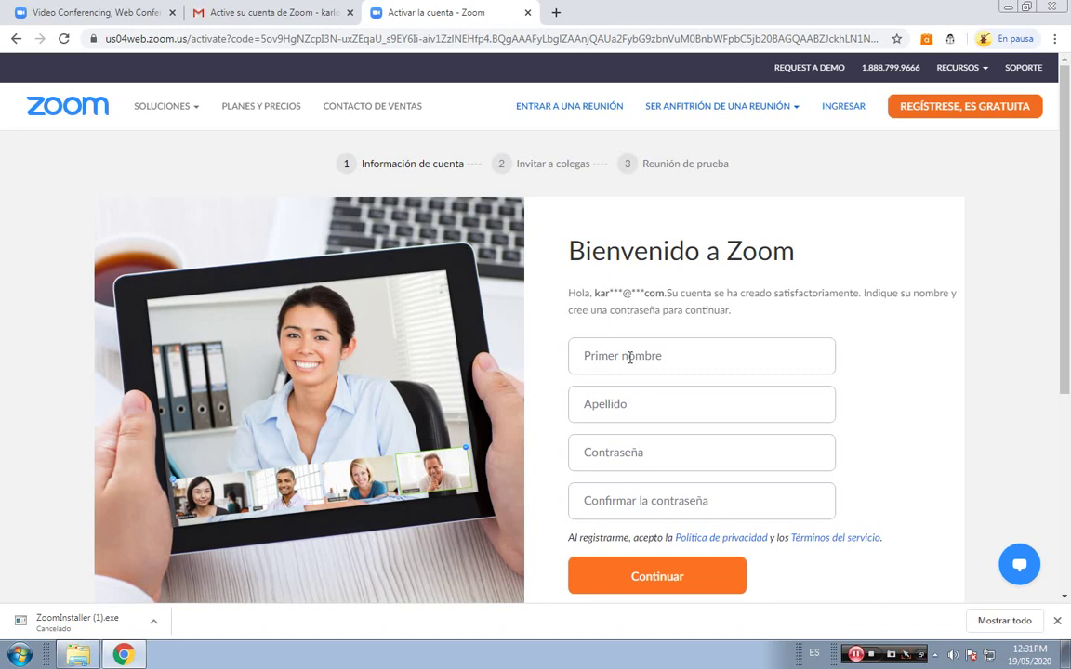
Fill in the user's first name and last name on the Bienvenido a Zoom form.
scroll(641, 325, down, 1)
click(673, 284)
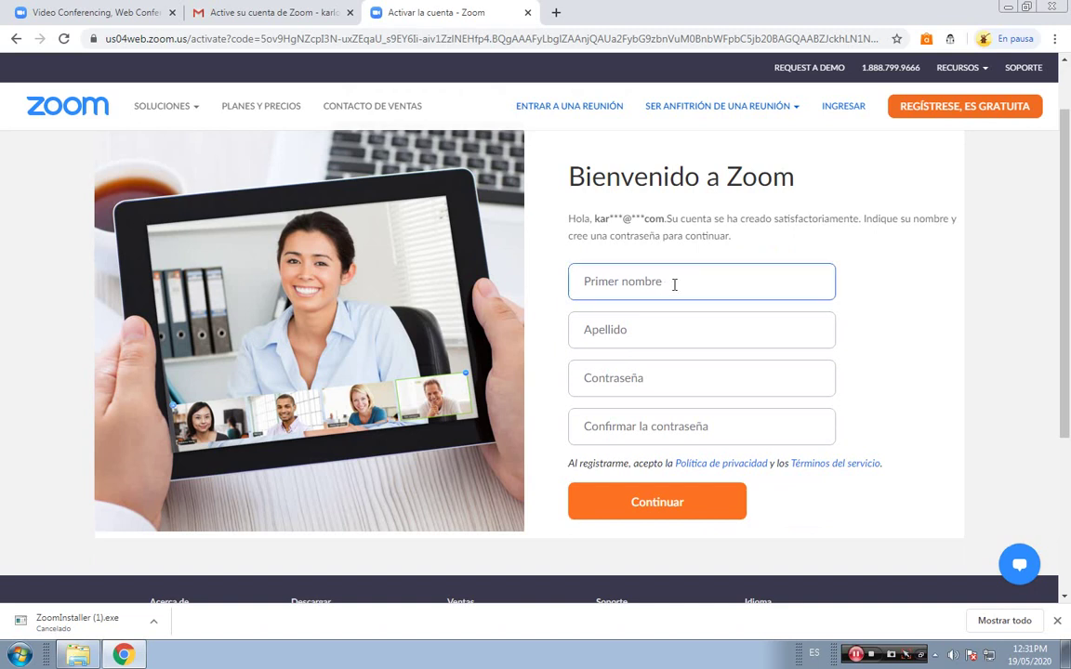
click(628, 333)
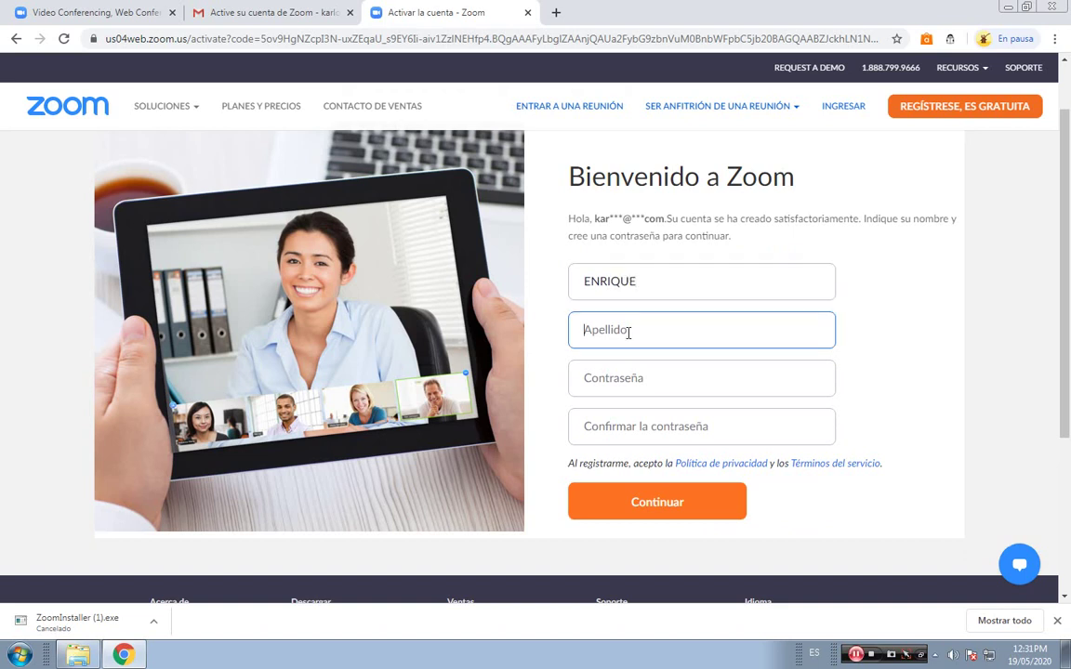
Enter the account password and type it again in the confirmation field.
click(653, 392)
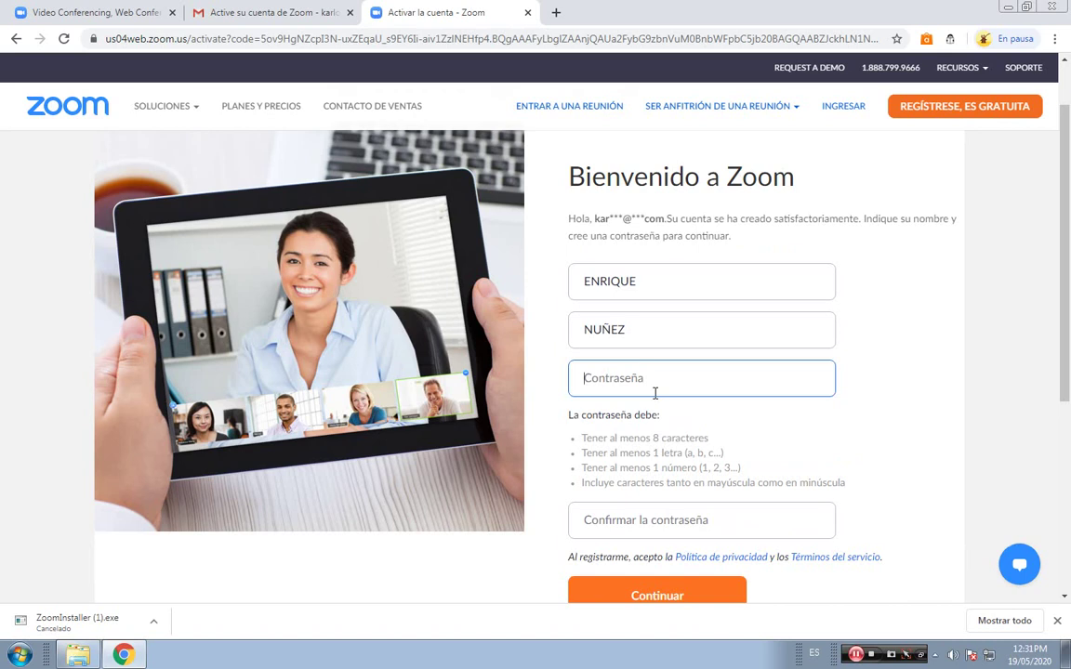
text(•••••)
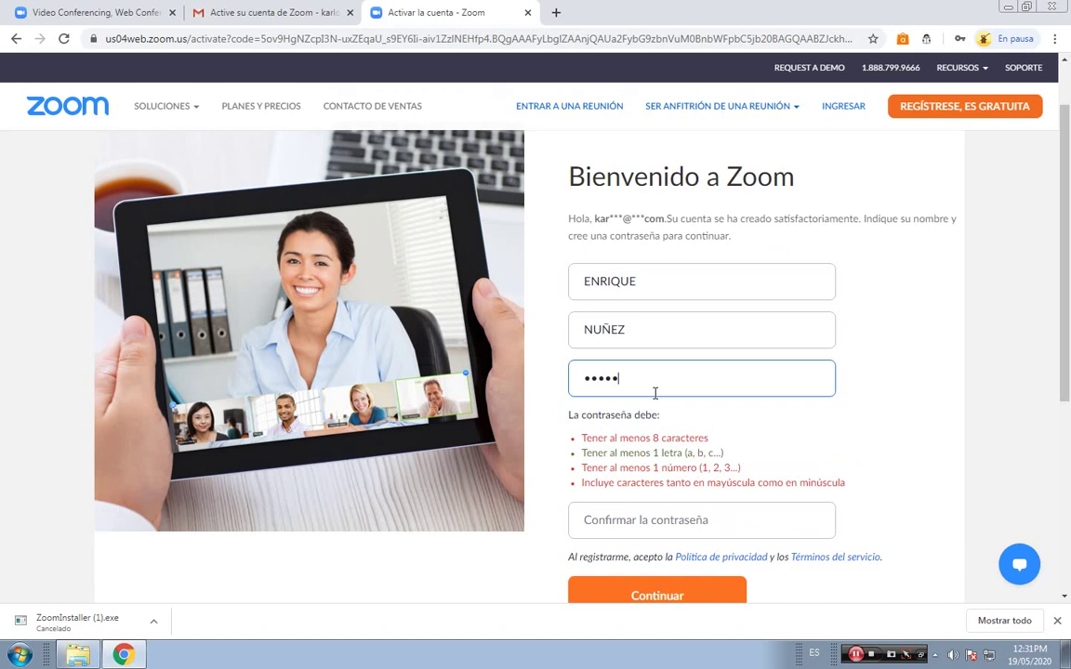
key(BackSpace)
key(BackSpace)
key(BackSpace)
key(BackSpace)
key(BackSpace)
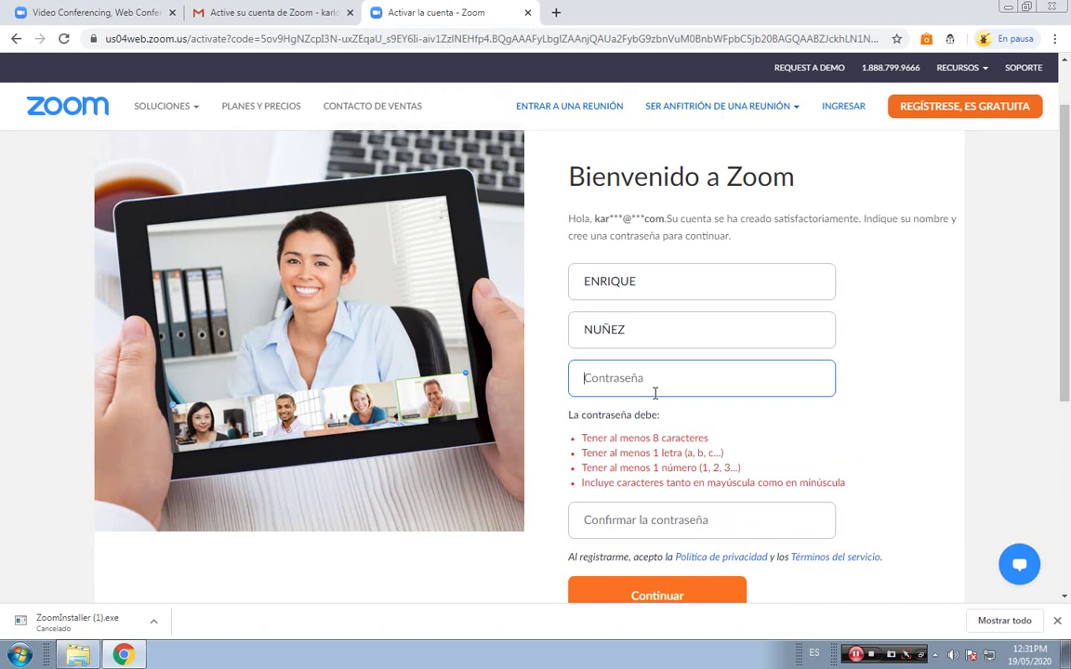
text(••••••••••••••)
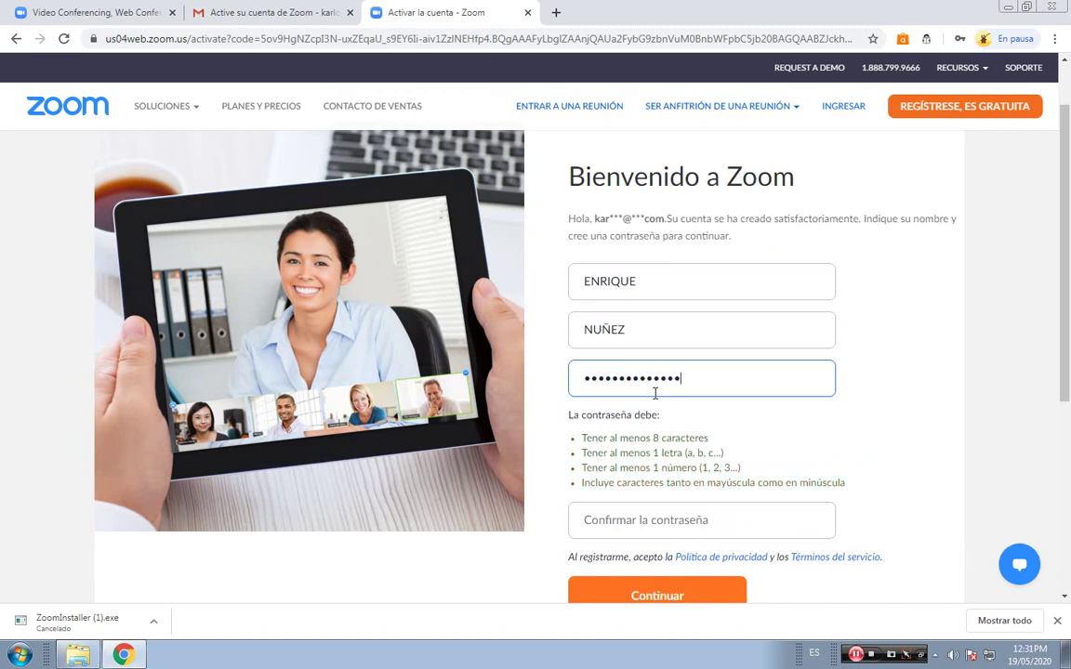
click(636, 521)
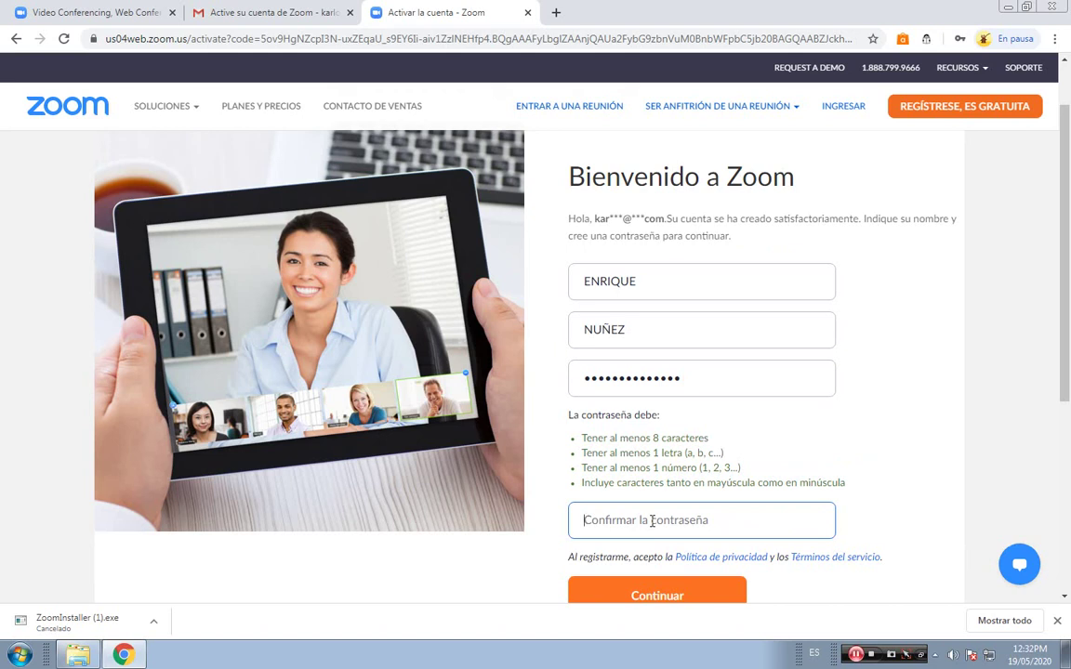
text(**********)
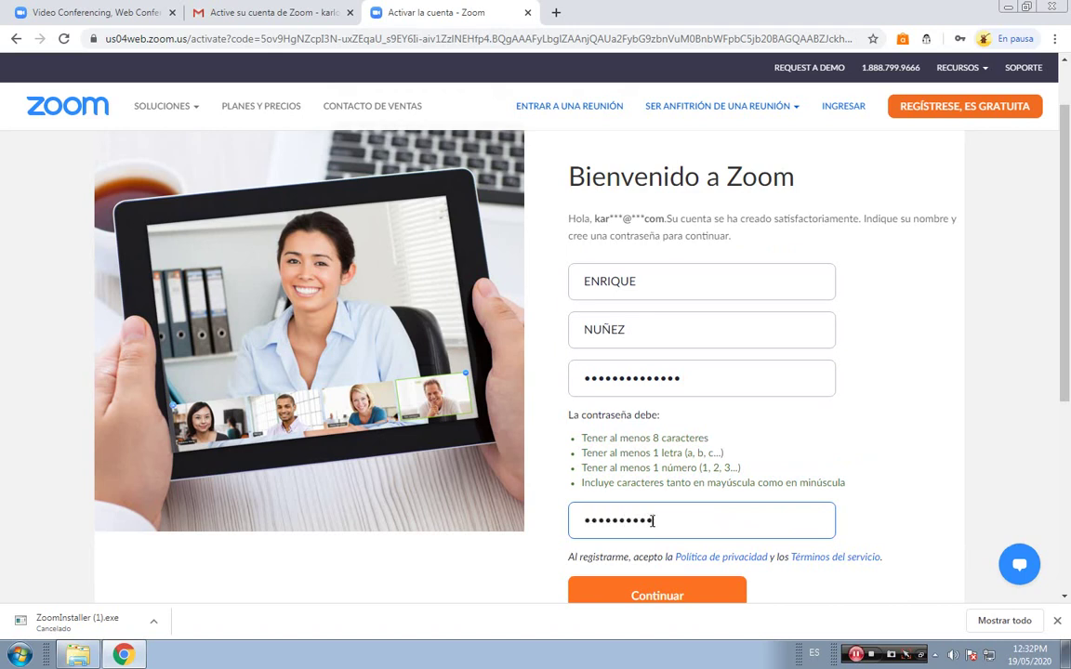
text(****)
scroll(616, 507, down, 1)
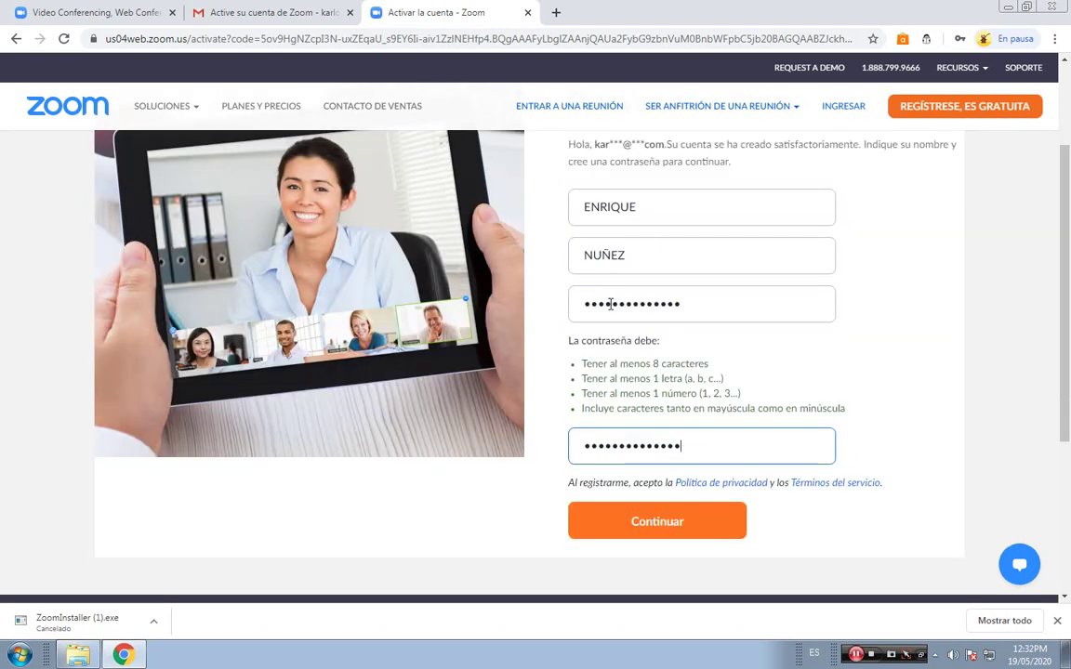
Replace the mismatched confirmation password with a retyped password.
click(610, 304)
click(617, 440)
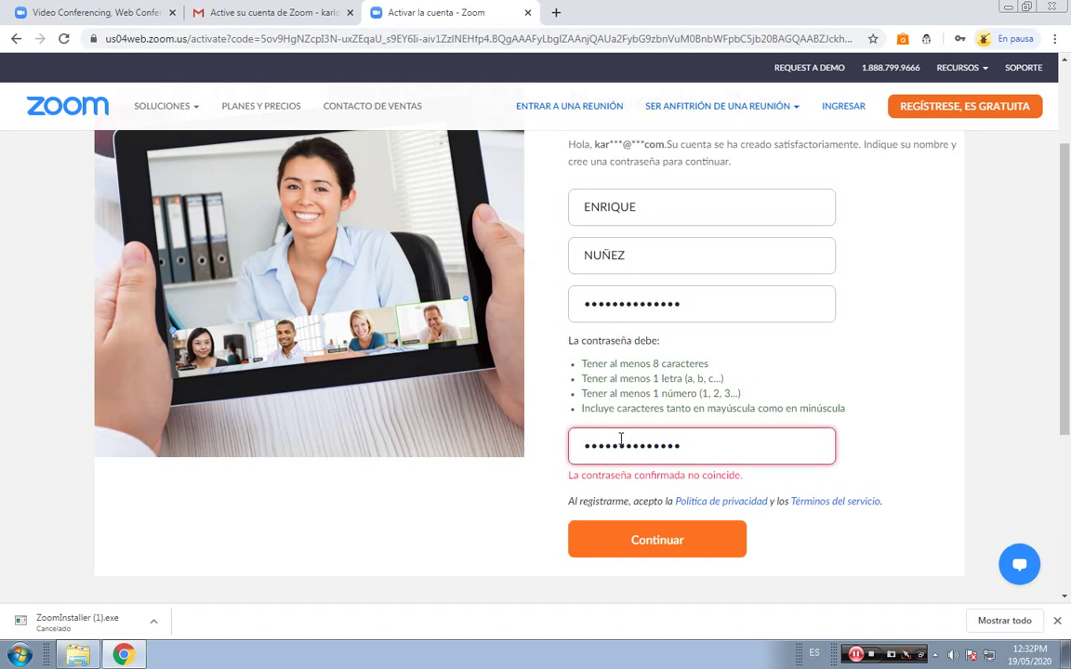
drag(694, 447, 586, 453)
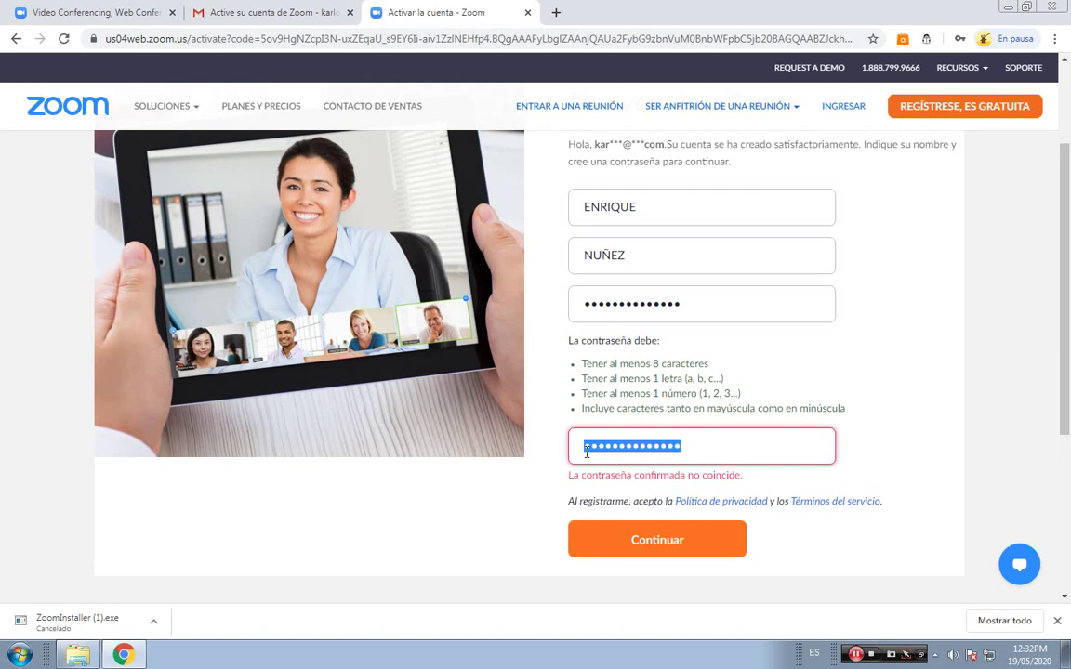
text(••••••••••••••)
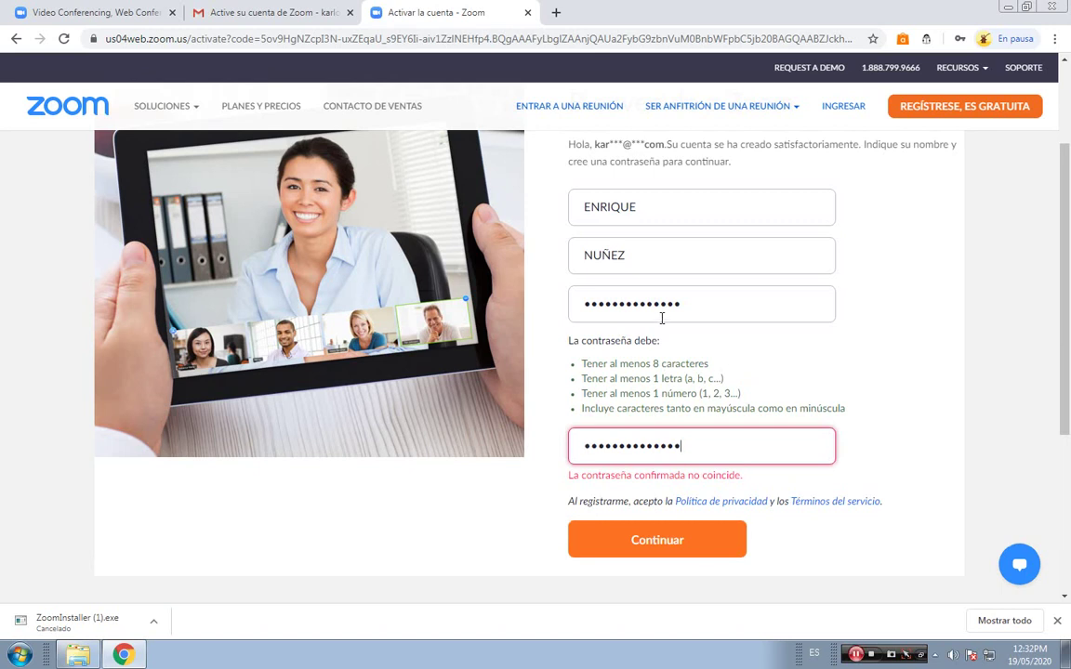
Retype the first password so both match, then submit the activation form.
click(667, 309)
click(680, 475)
drag(683, 303, 485, 321)
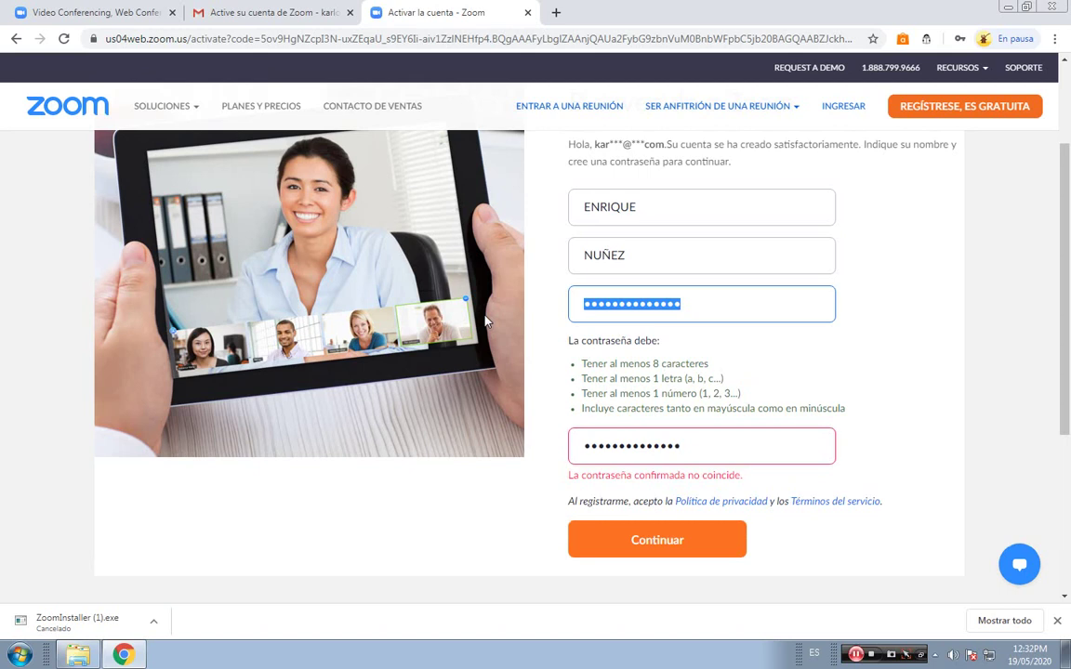
text(•••••••••••••)
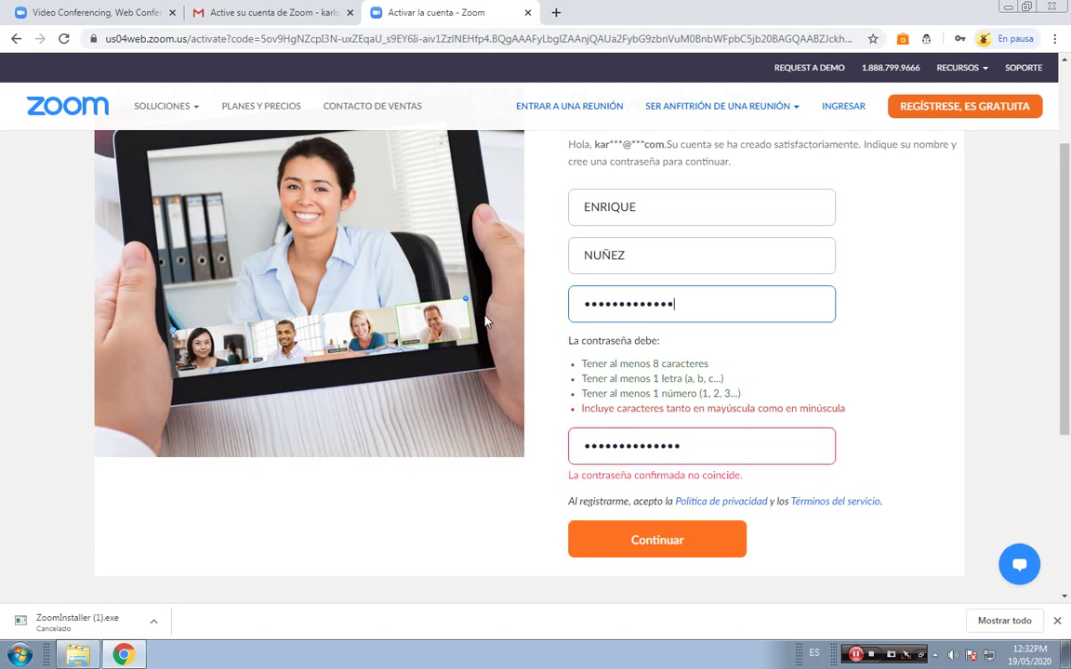
text(•)
click(634, 447)
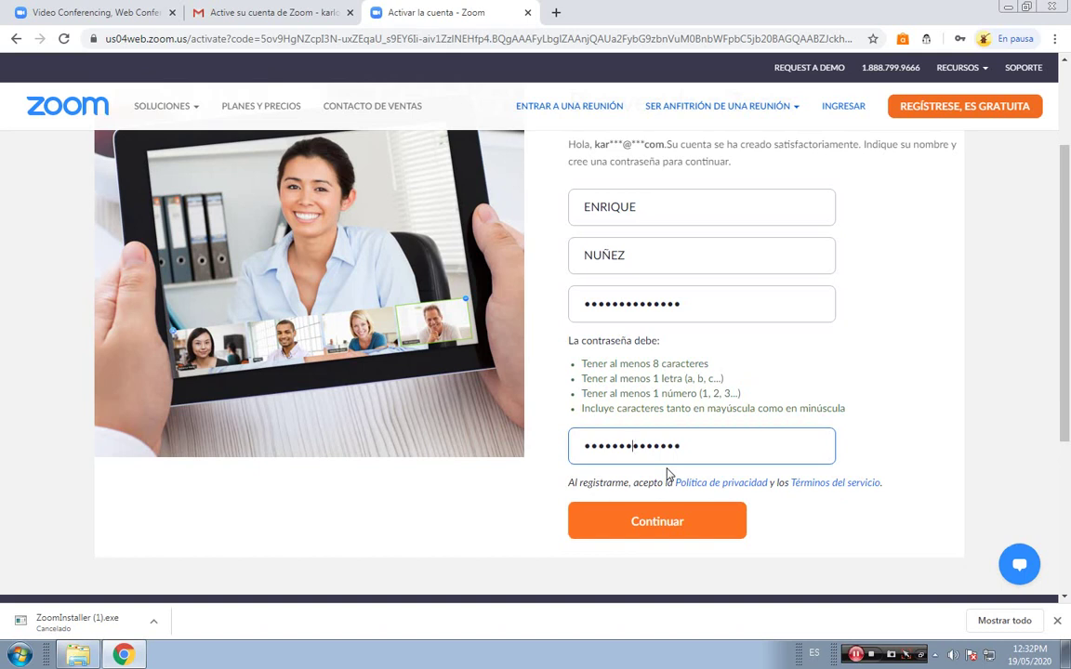
click(663, 521)
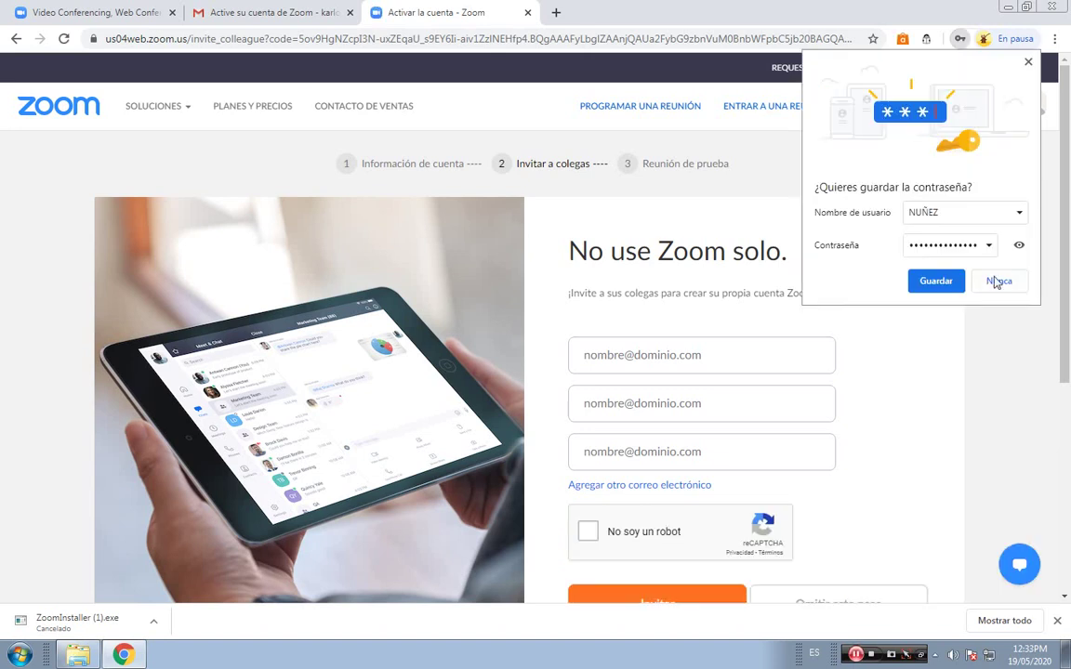
Decline saving the password, skip inviting colleagues, and close the Activar la cuenta tab.
click(996, 281)
scroll(873, 414, down, 1)
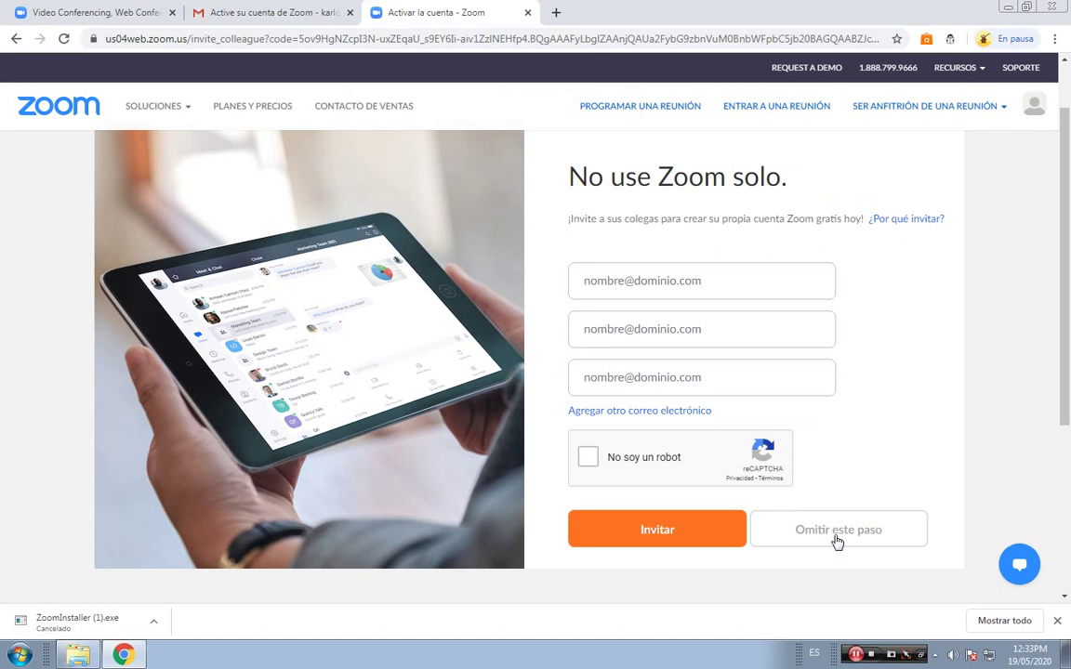
click(838, 531)
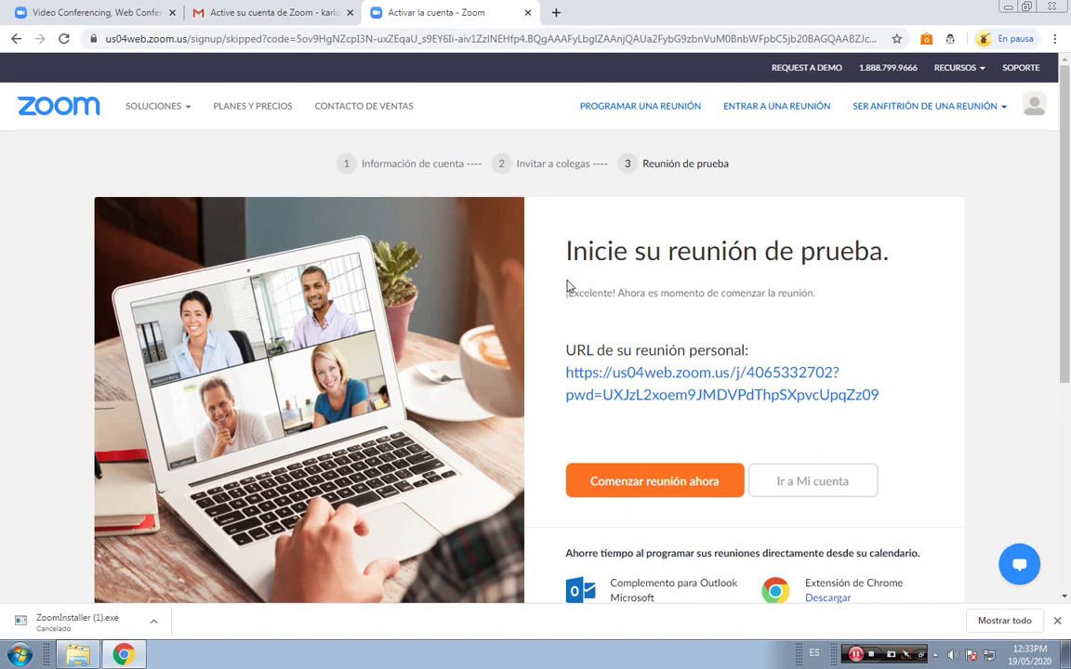
click(527, 13)
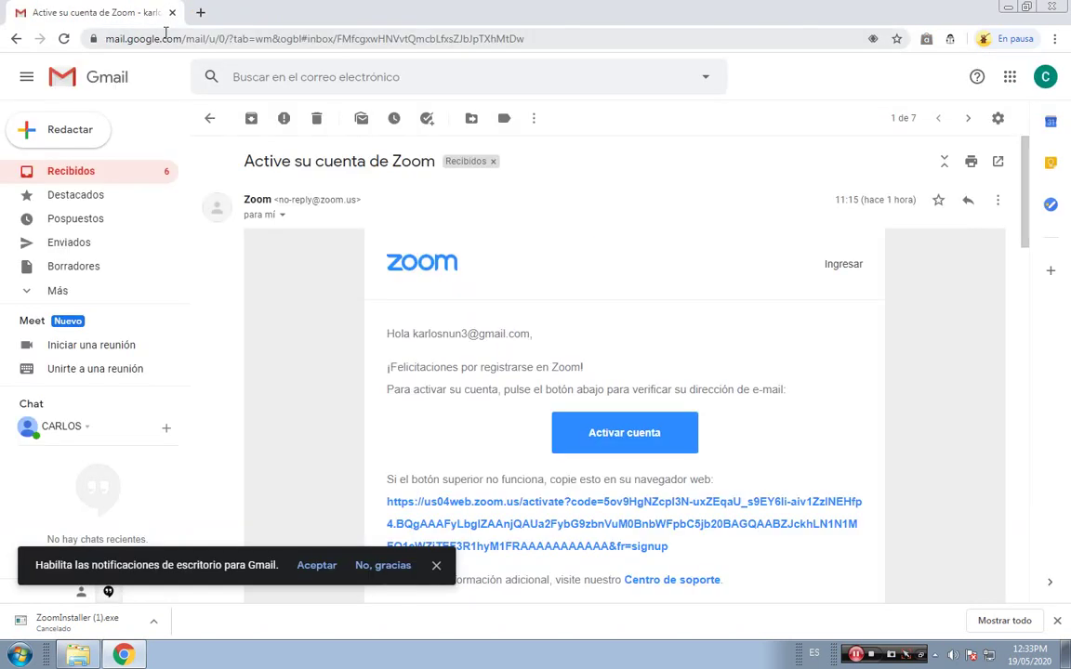
Minimize the Chrome window and the Downloads folder window.
click(1009, 9)
click(1005, 11)
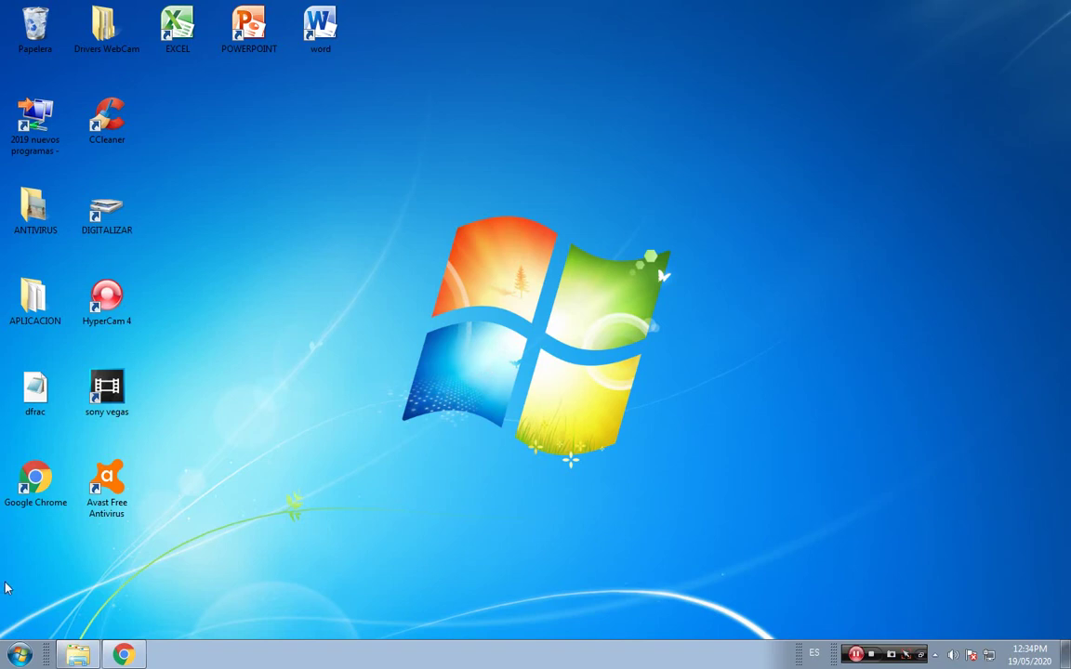
Launch Start Zoom from the Start menu to open the Zoom 5.0.2 client.
click(21, 655)
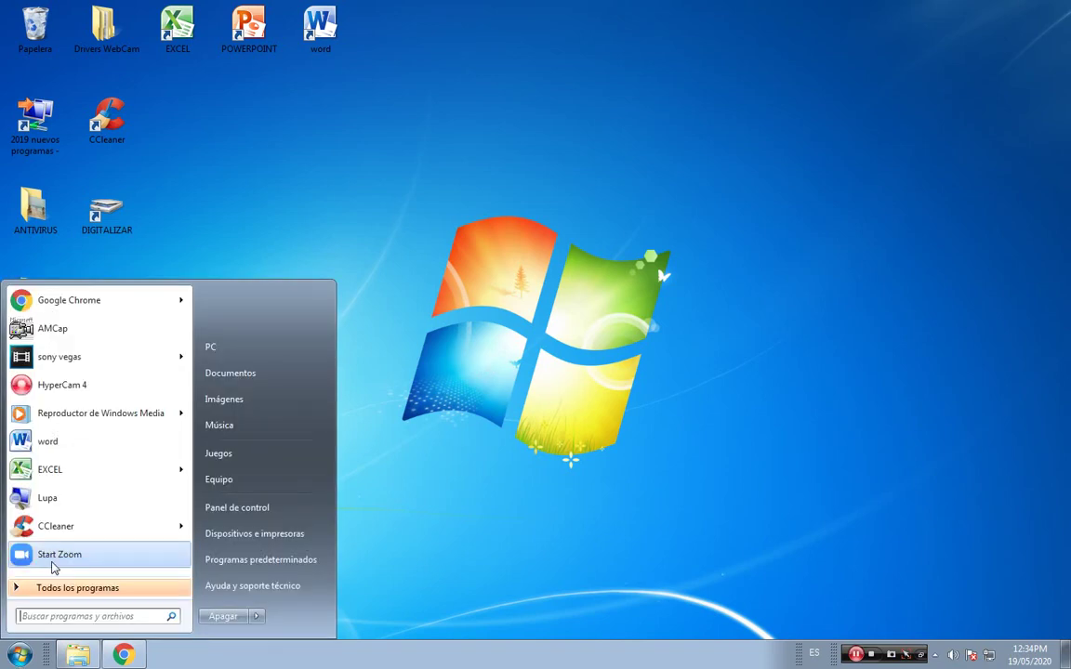
click(105, 556)
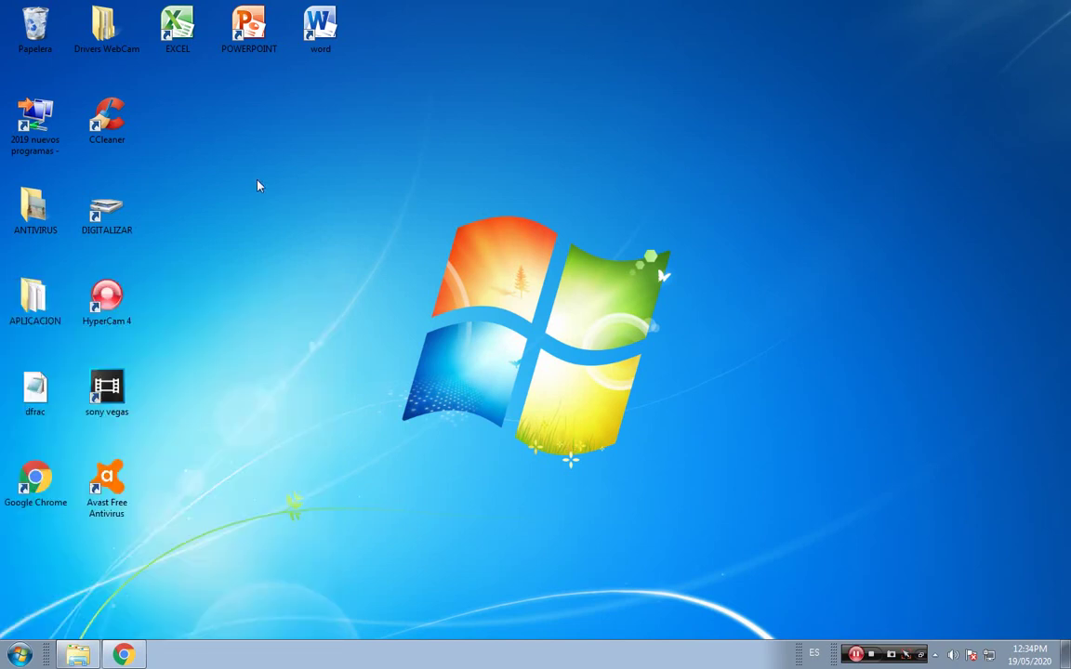
click(20, 654)
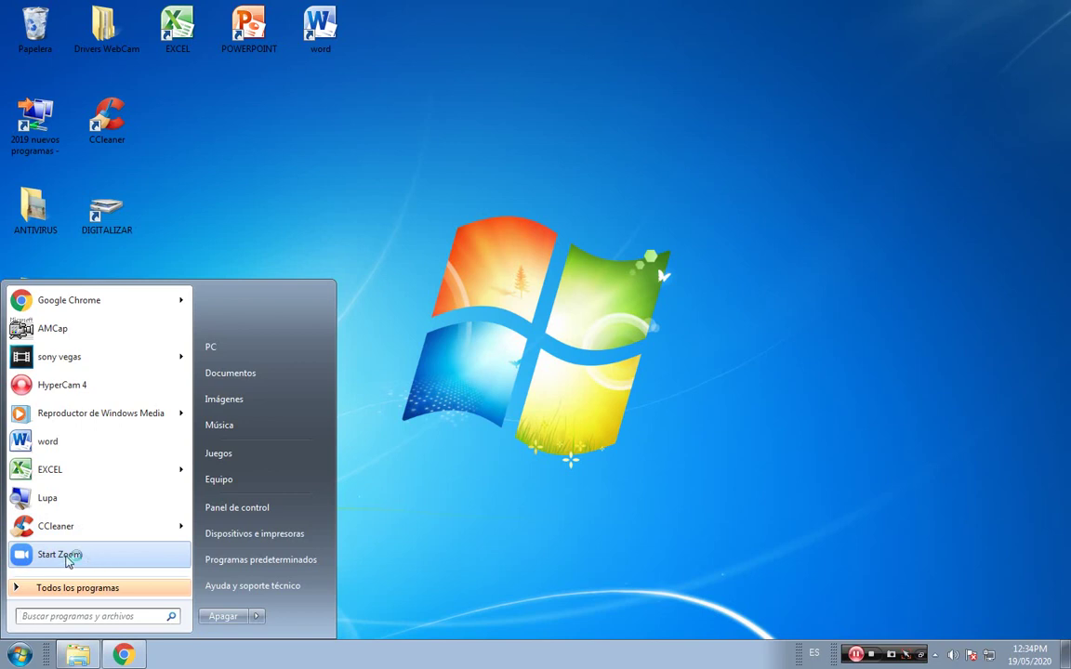
click(66, 560)
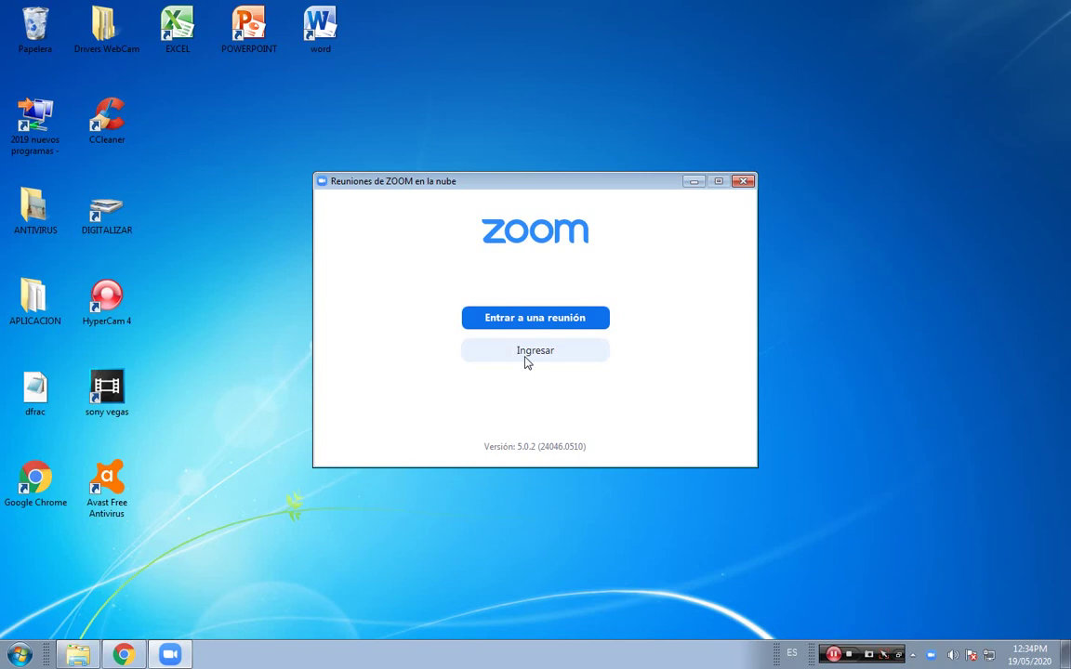
click(525, 361)
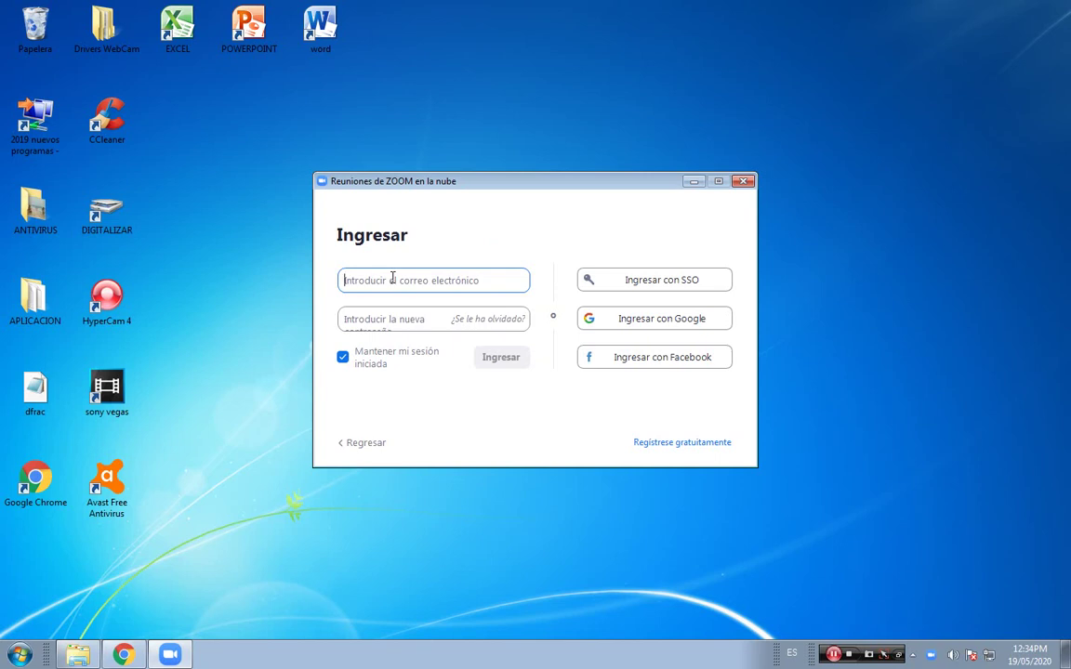
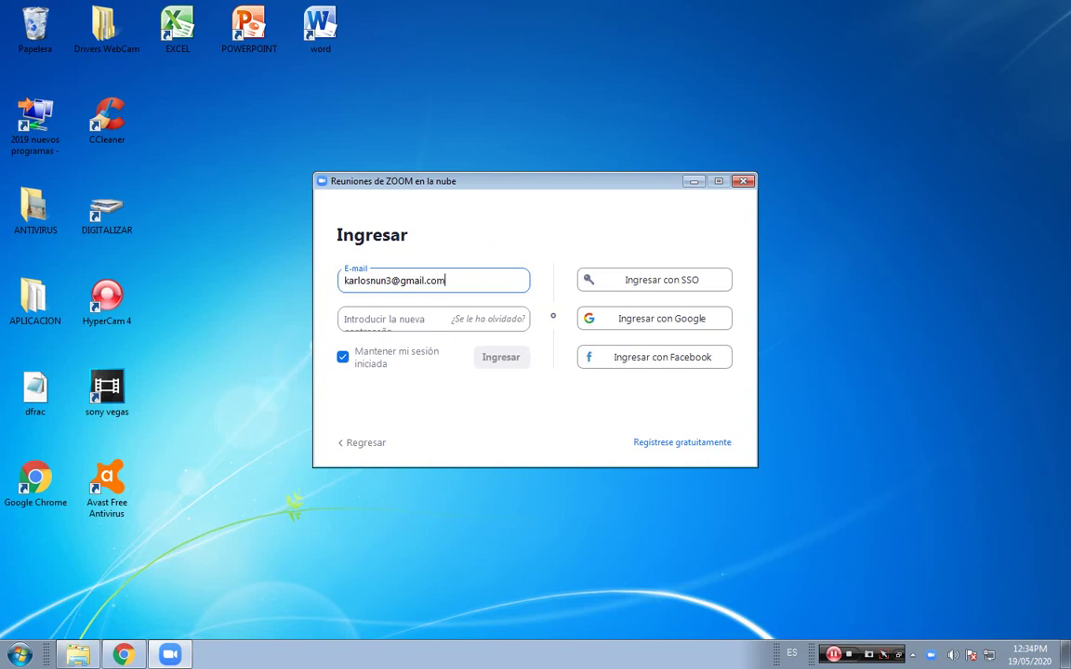
Sign in with the new account's e-mail address and password, then start a new meeting.
click(354, 318)
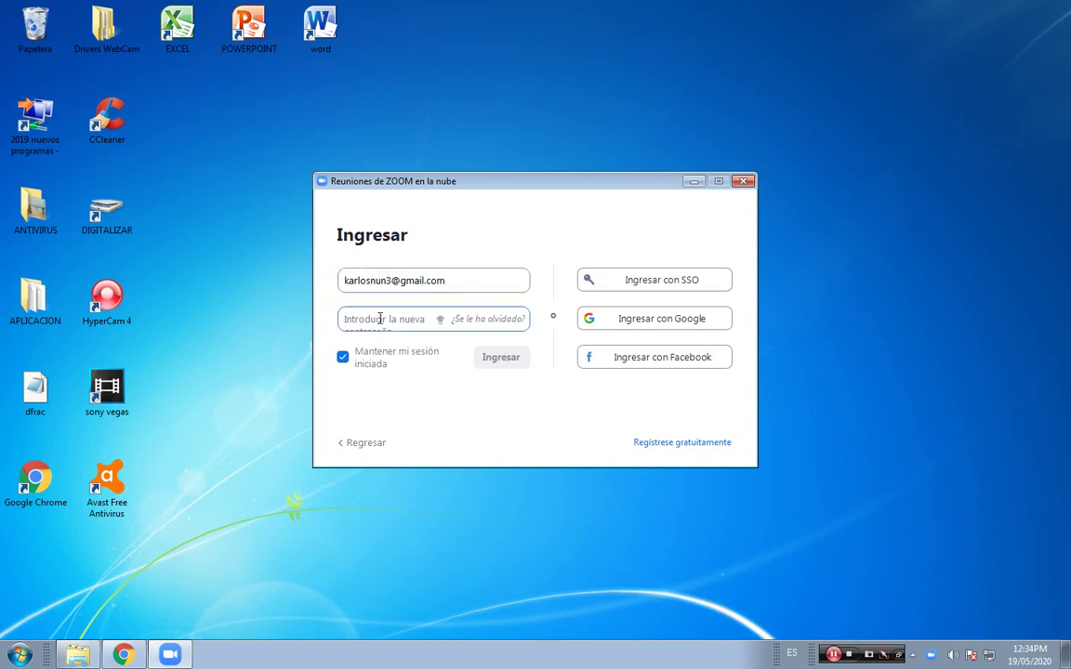
text(*********)
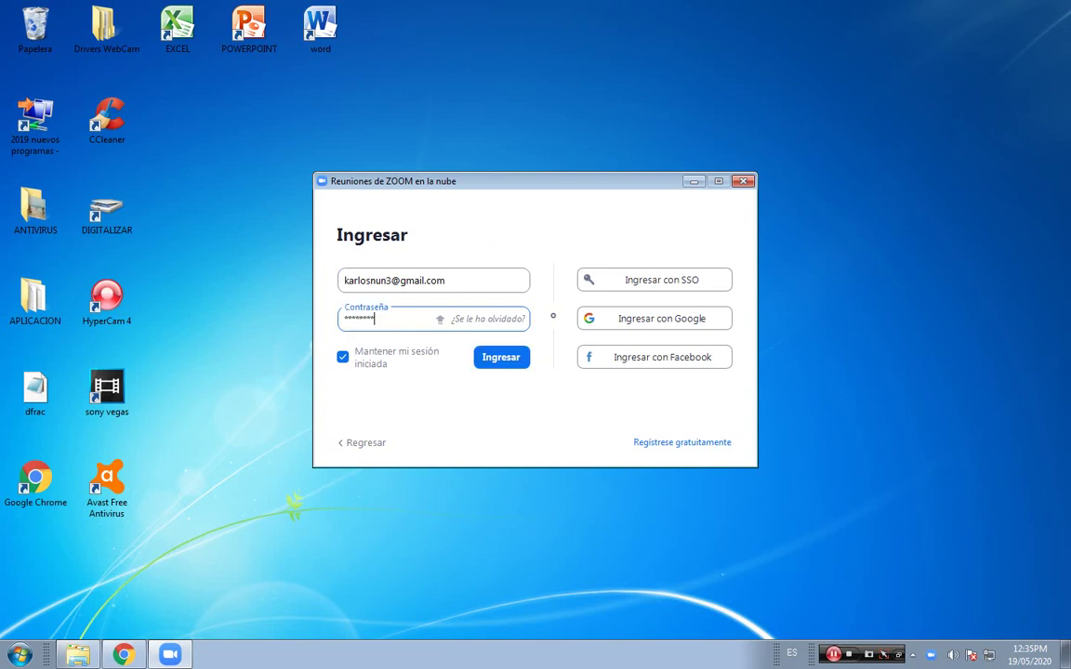
text(*****)
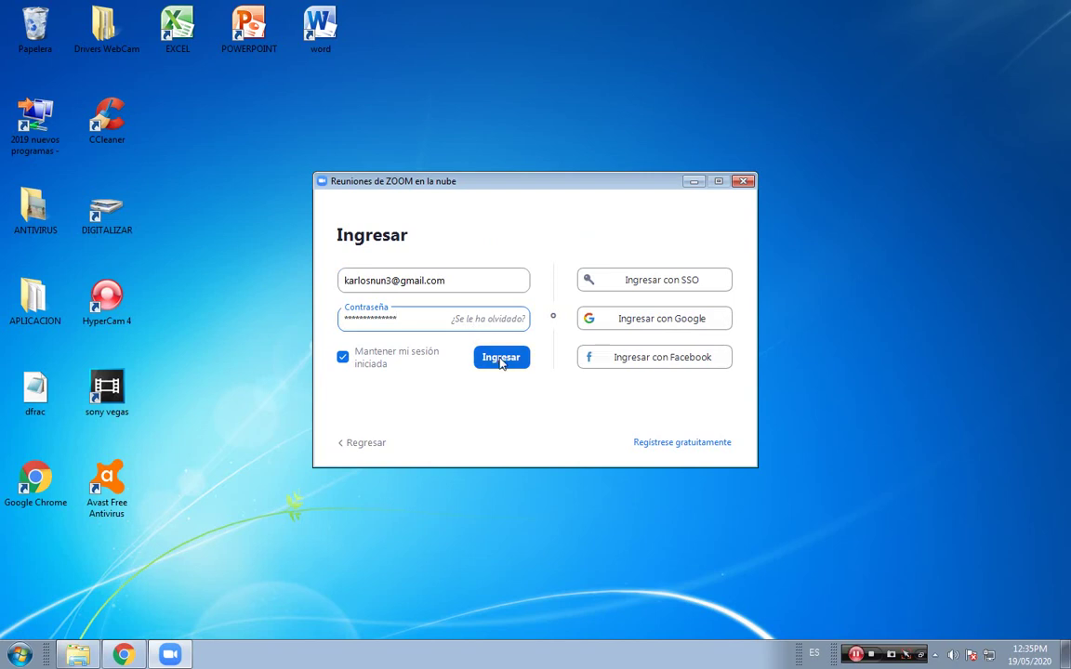
click(501, 359)
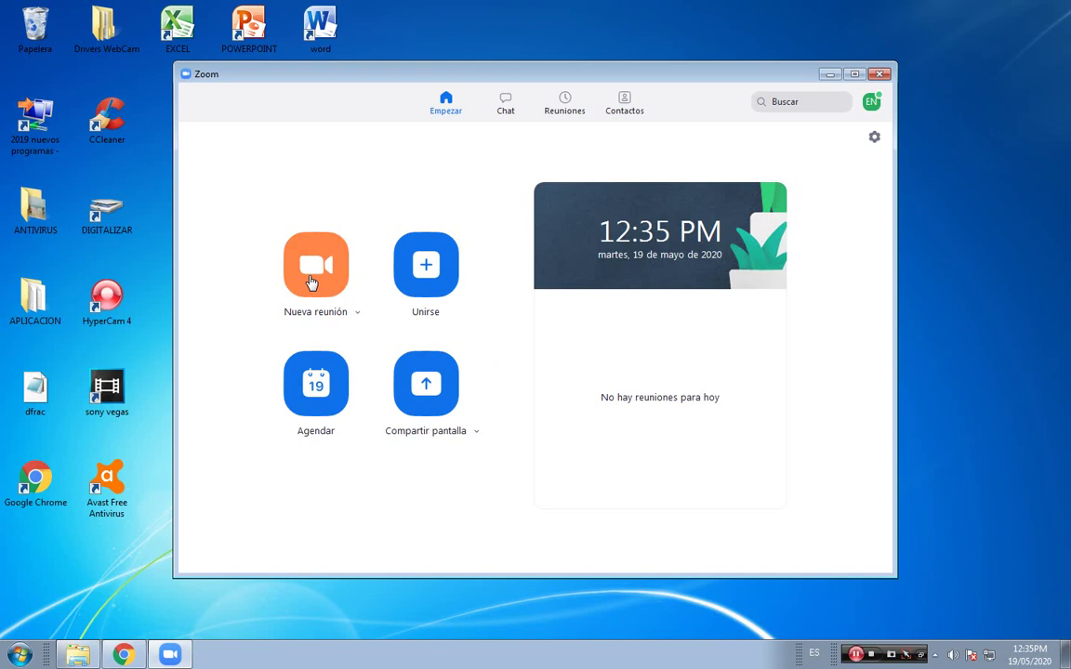
click(312, 282)
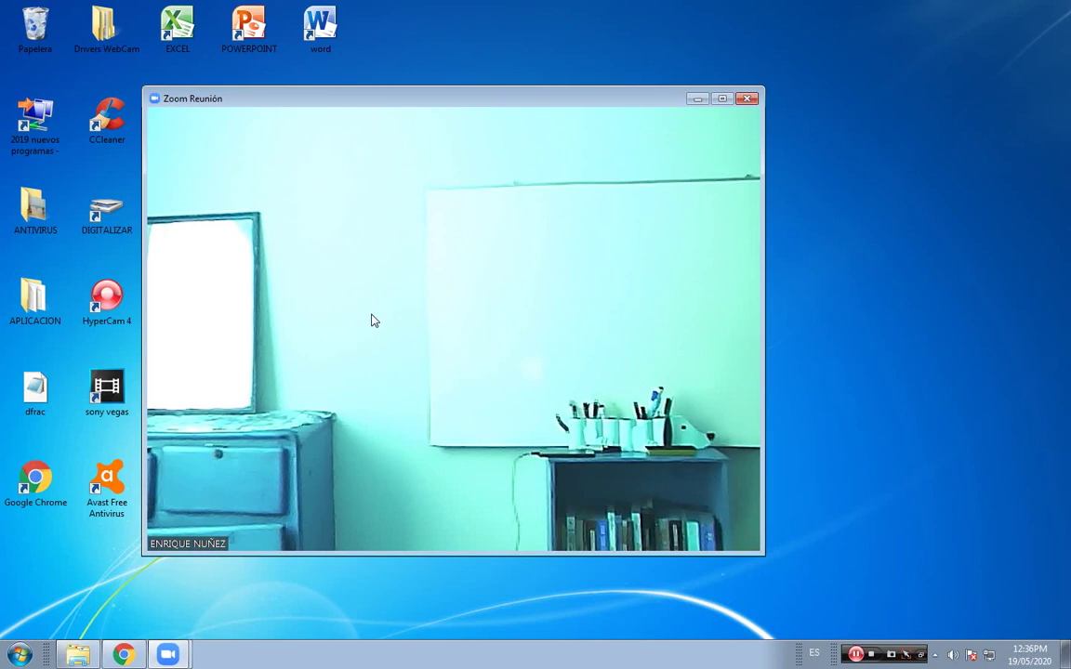
Stop sending webcam video in the meeting.
mouse_move(374, 320)
mouse_move(247, 534)
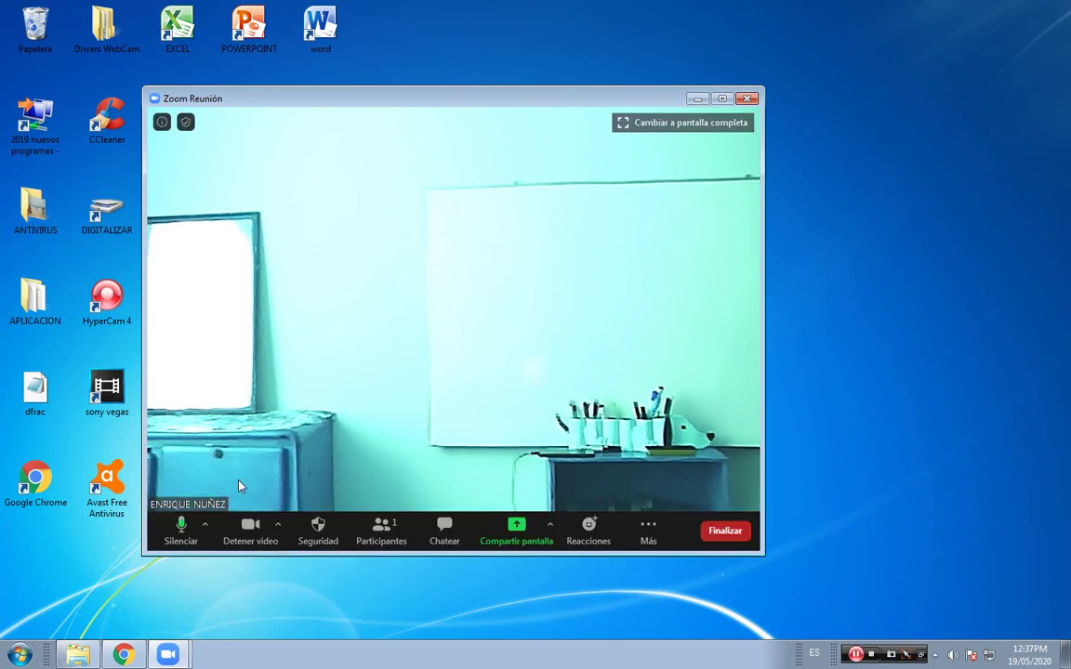
click(249, 528)
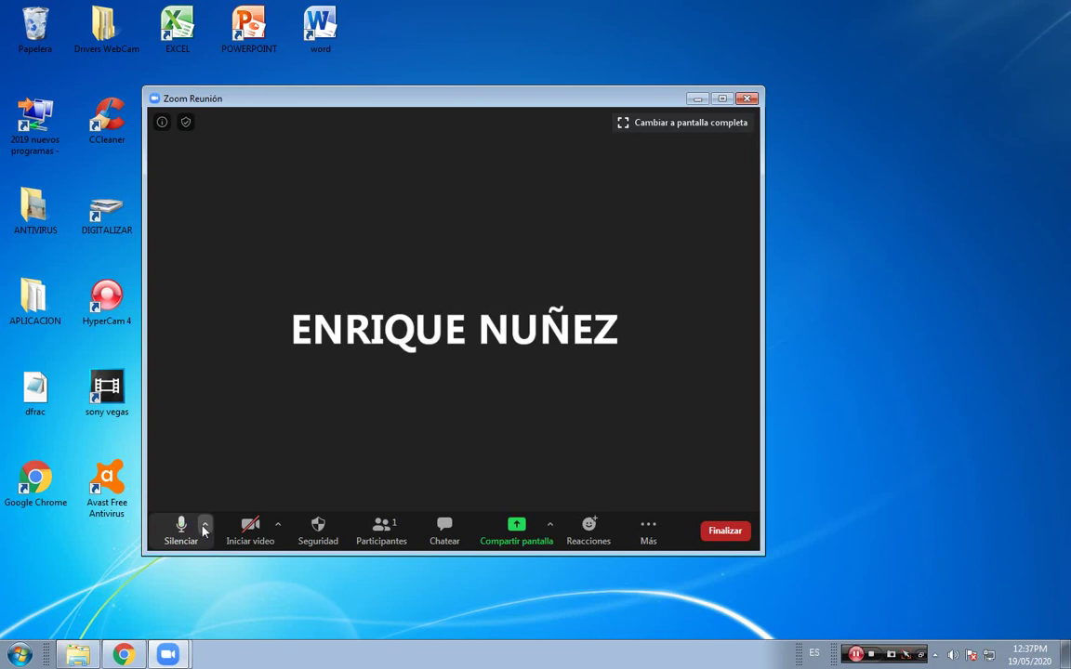
Toggle the microphone mute off and on, leaving it unmuted, and bring up the group chat.
click(187, 528)
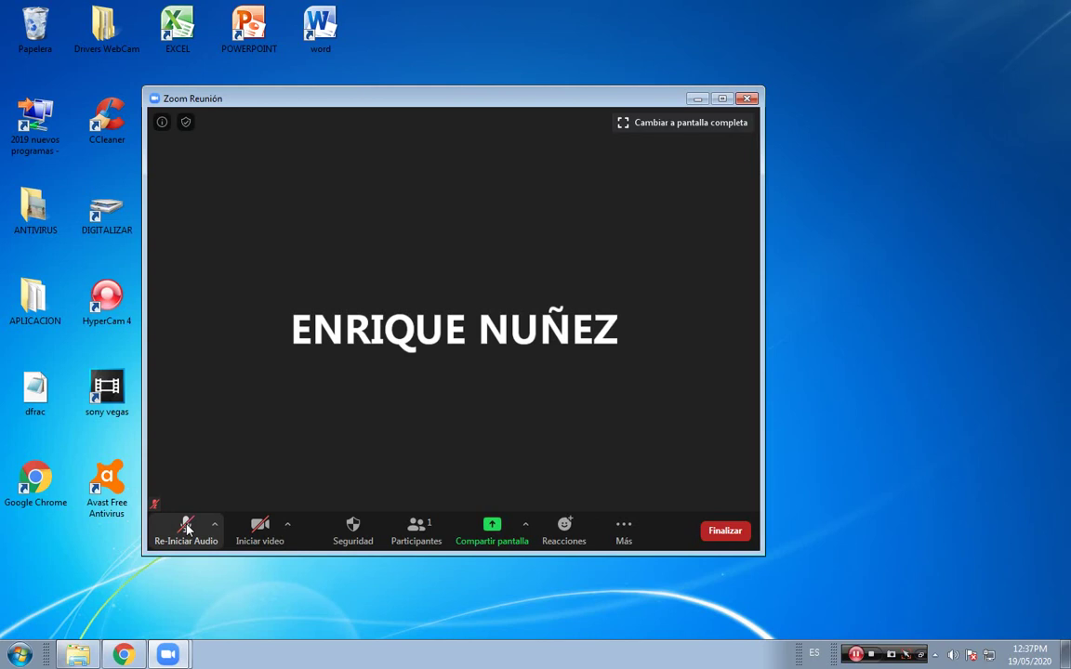
click(187, 528)
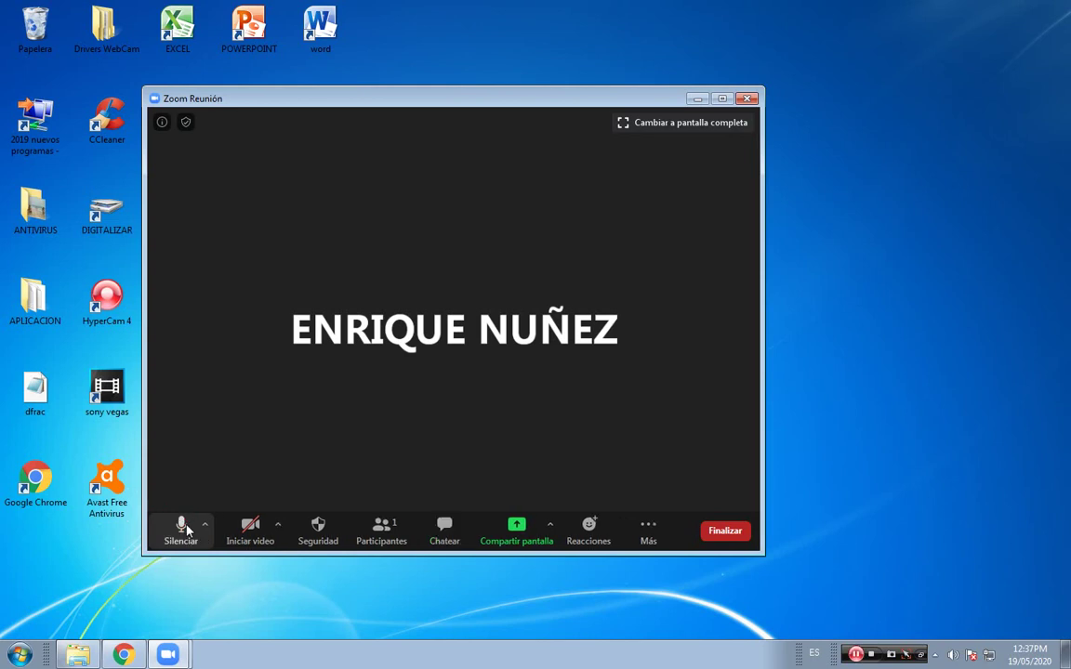
click(186, 529)
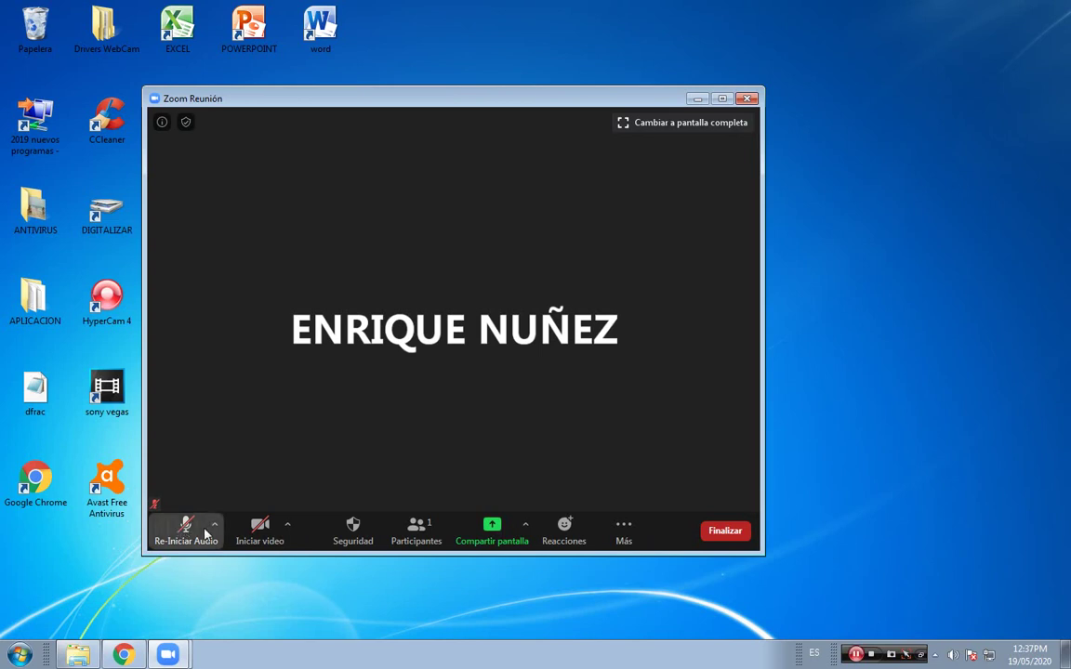
click(206, 535)
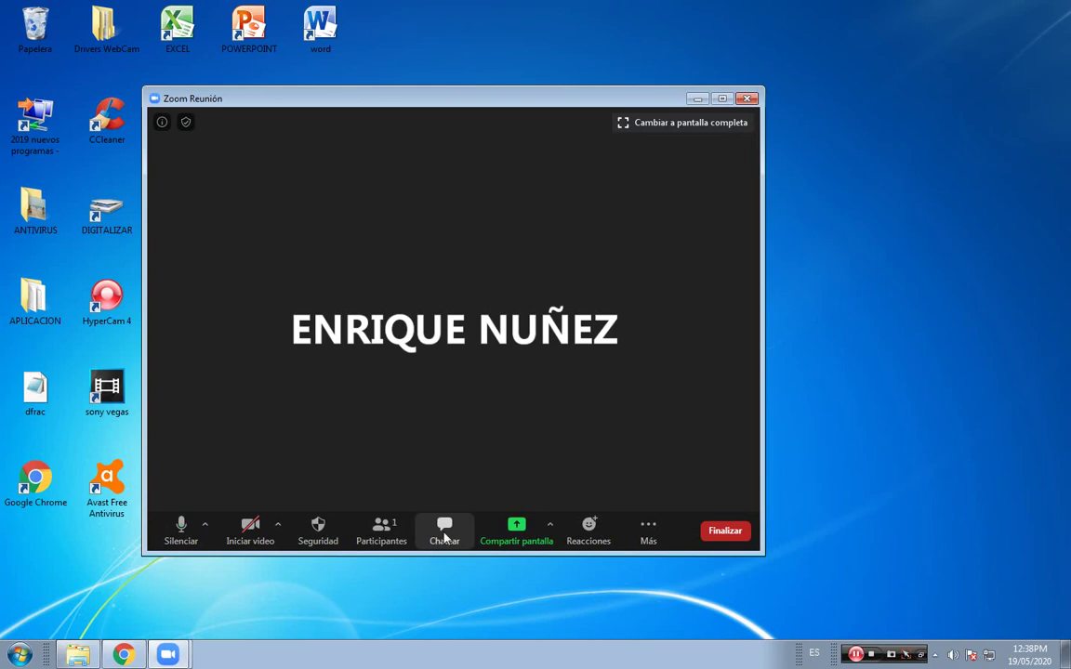
click(445, 538)
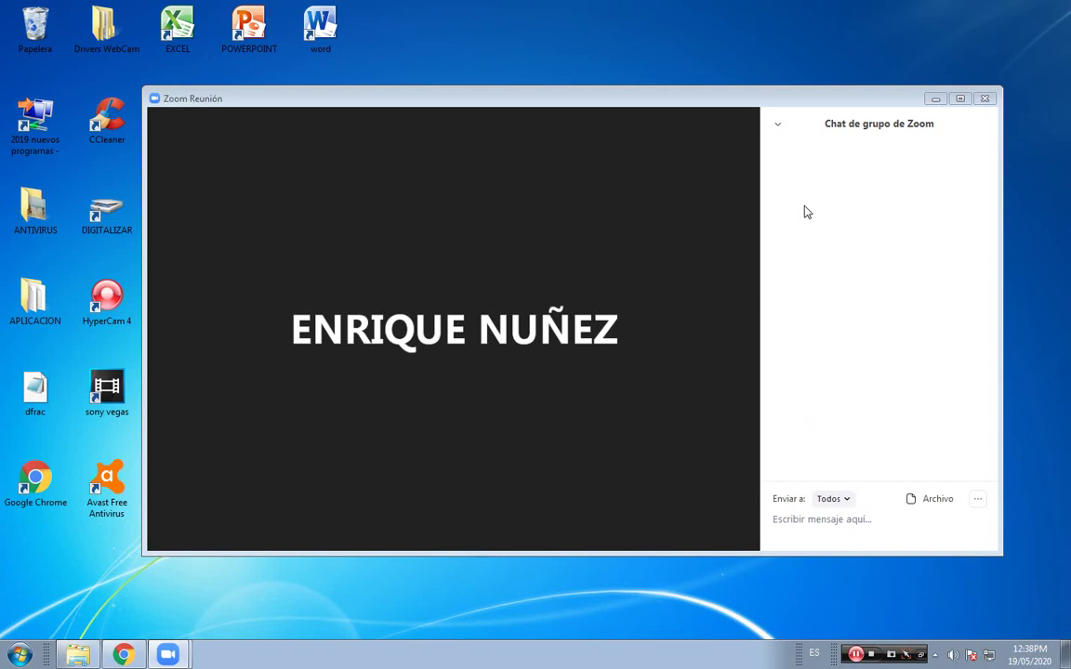
Send the chat messages 'hola' and 'como estan' to Todos.
mouse_move(237, 527)
text(hola)
key(Return)
text(como estan)
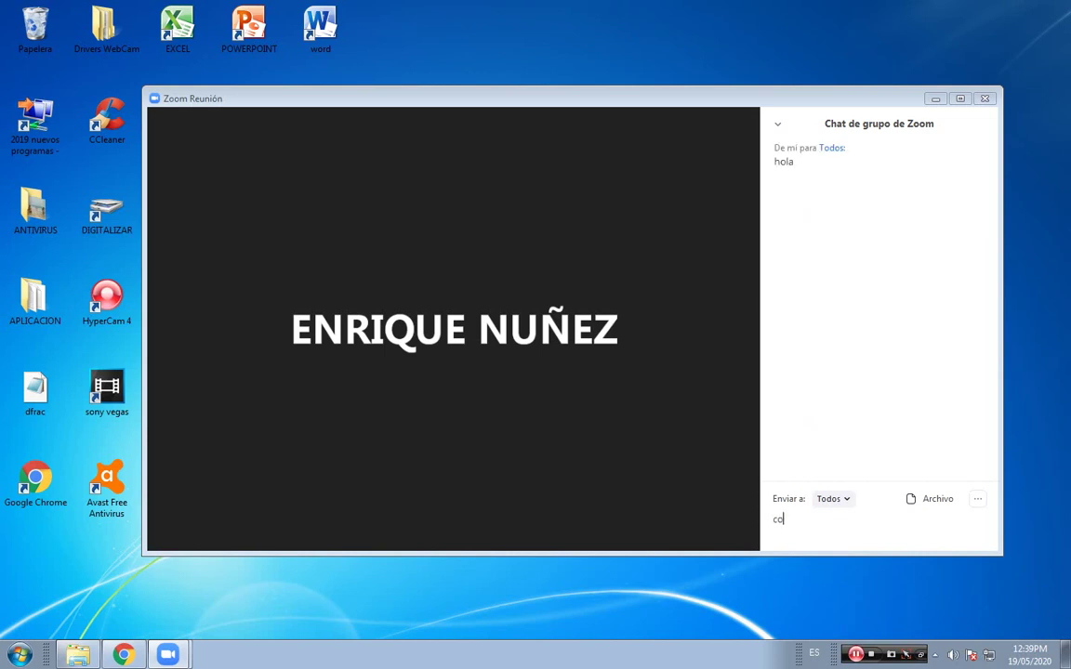
key(Return)
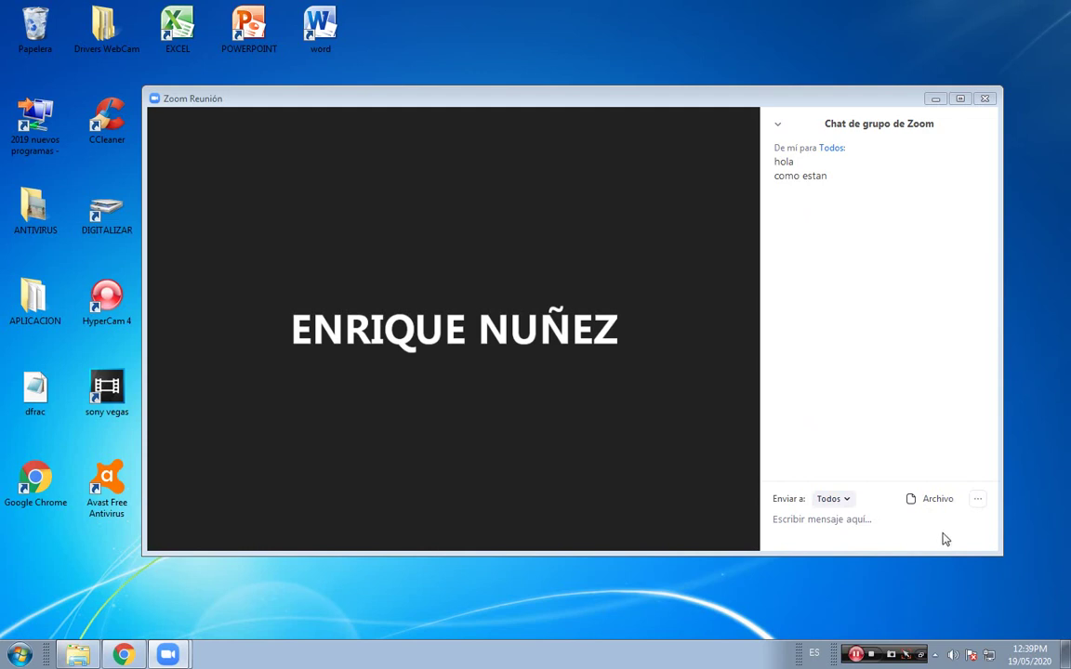
Post the message 'enviando archivo' to the meeting's group chat.
click(858, 533)
text(enviando archivo)
key(Return)
Show the participants list, hide it, then show it again.
mouse_move(576, 497)
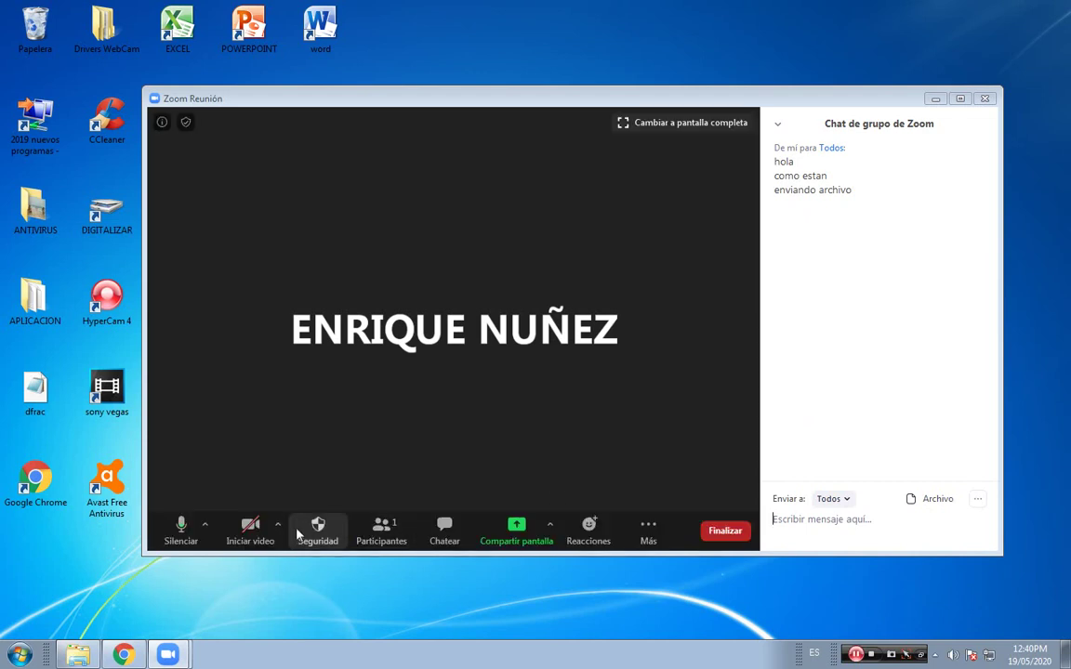
click(385, 534)
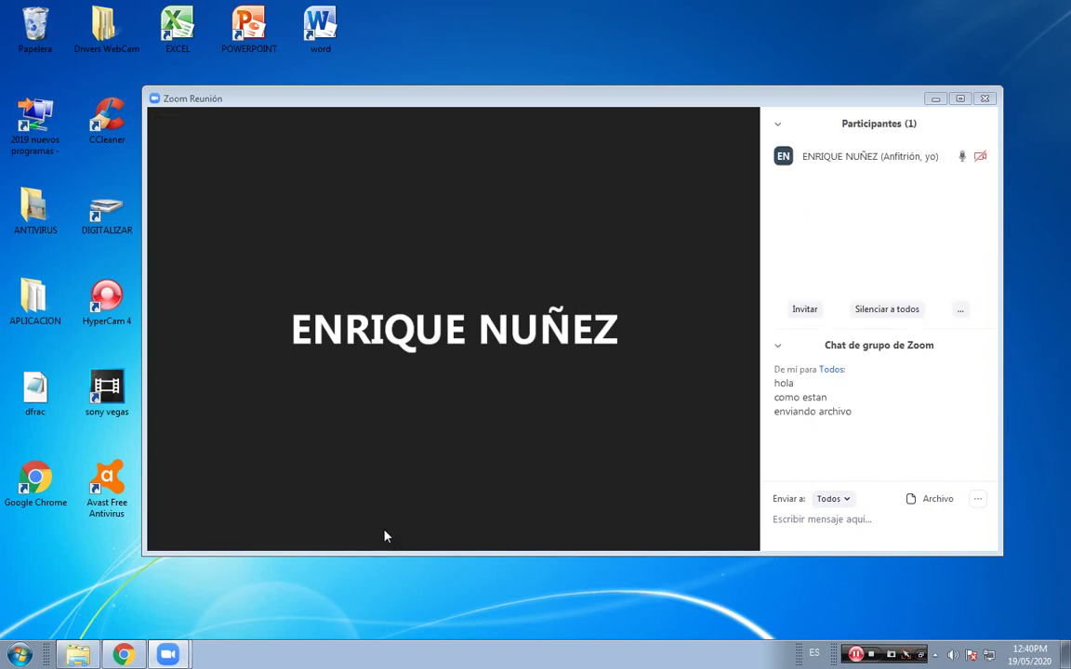
click(391, 531)
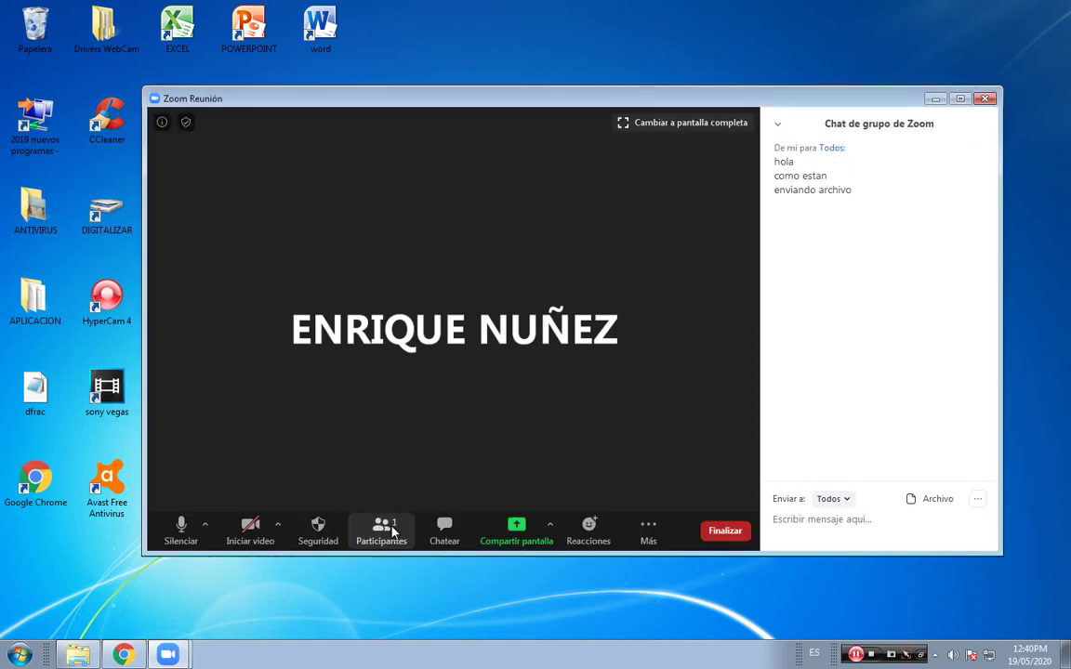
click(391, 531)
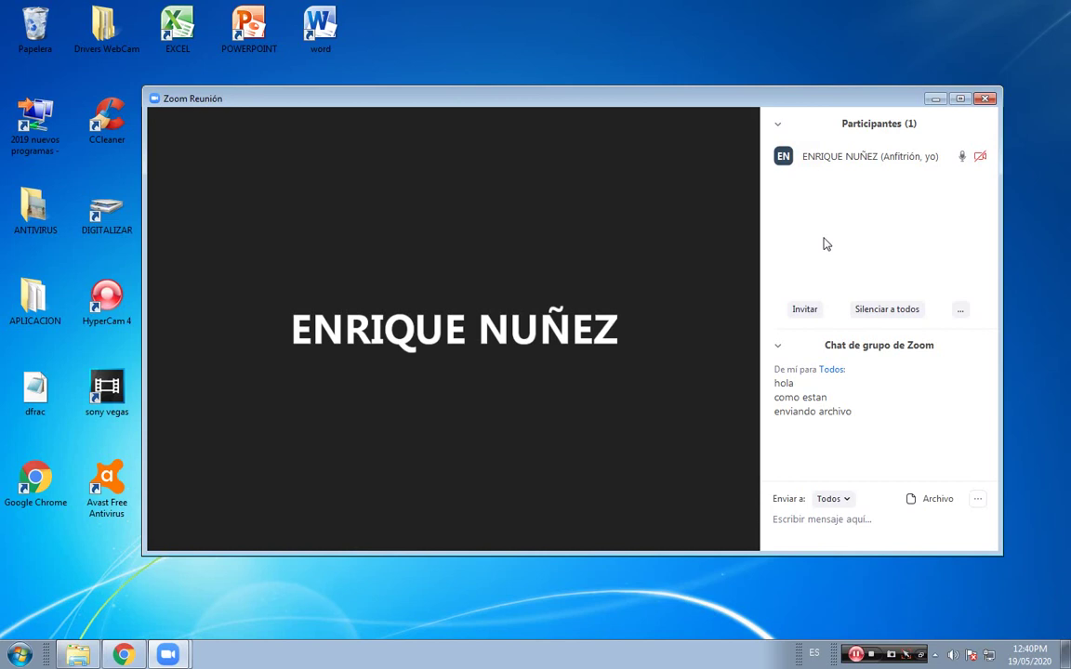
Open the Invitar window from the Participantes panel and view its e-mail invitation page.
click(804, 313)
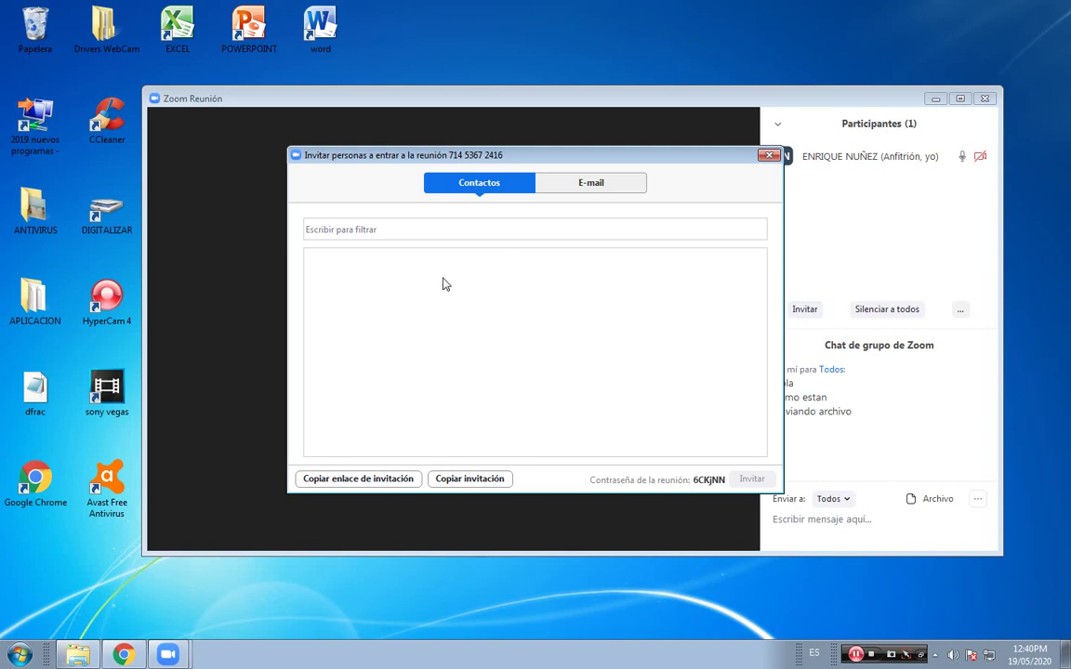
click(592, 186)
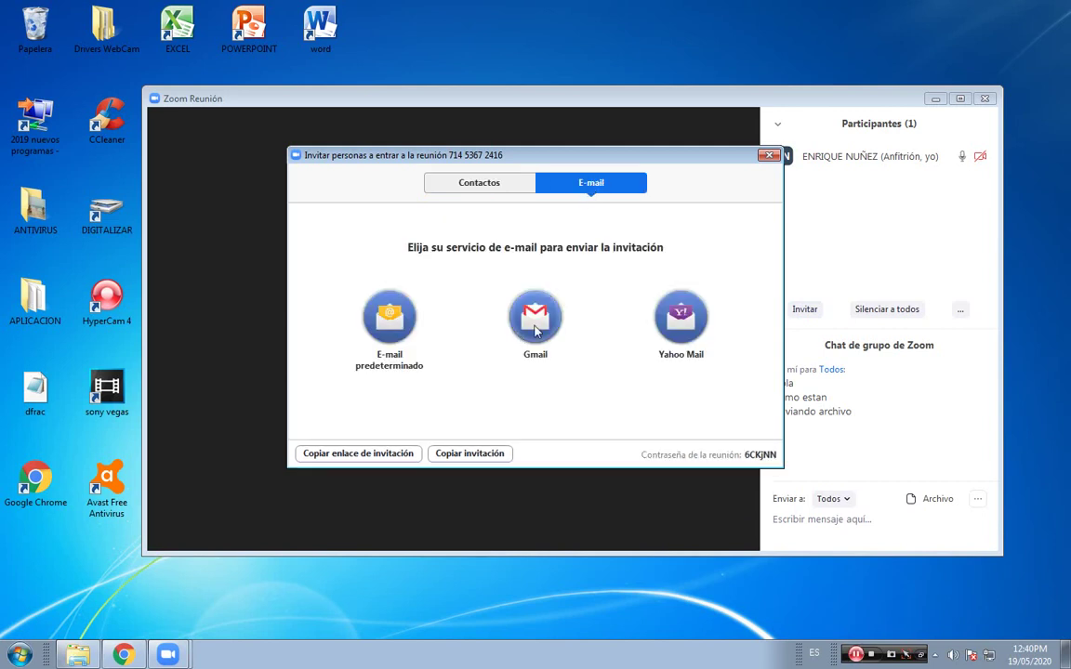
Switch to the Contactos invite page, then close the Invitar personas dialog.
click(460, 189)
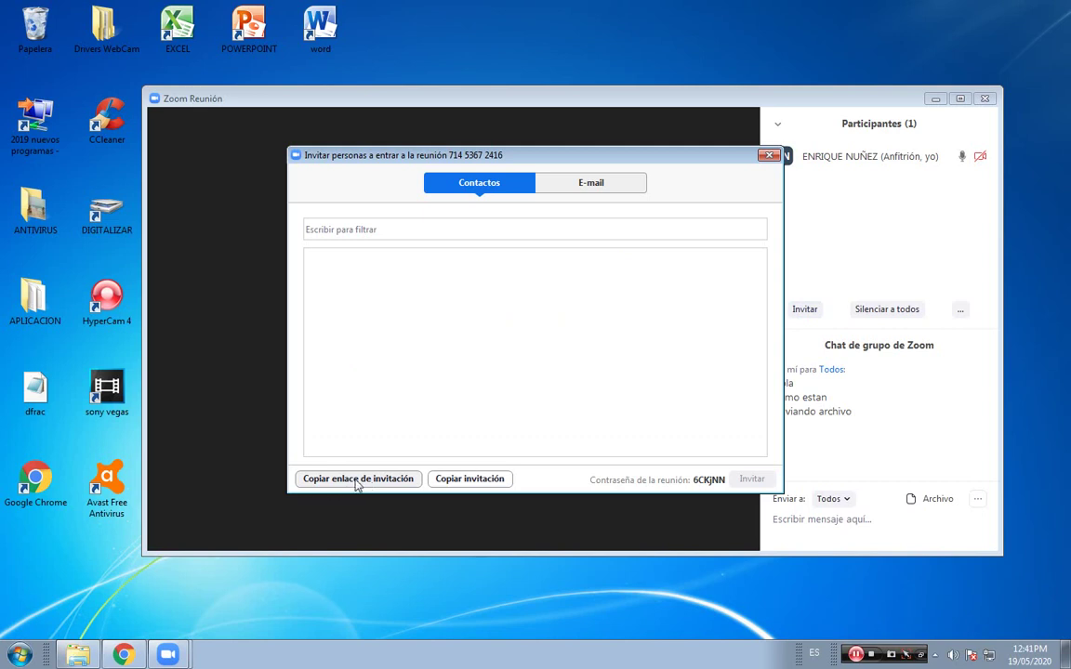
click(767, 156)
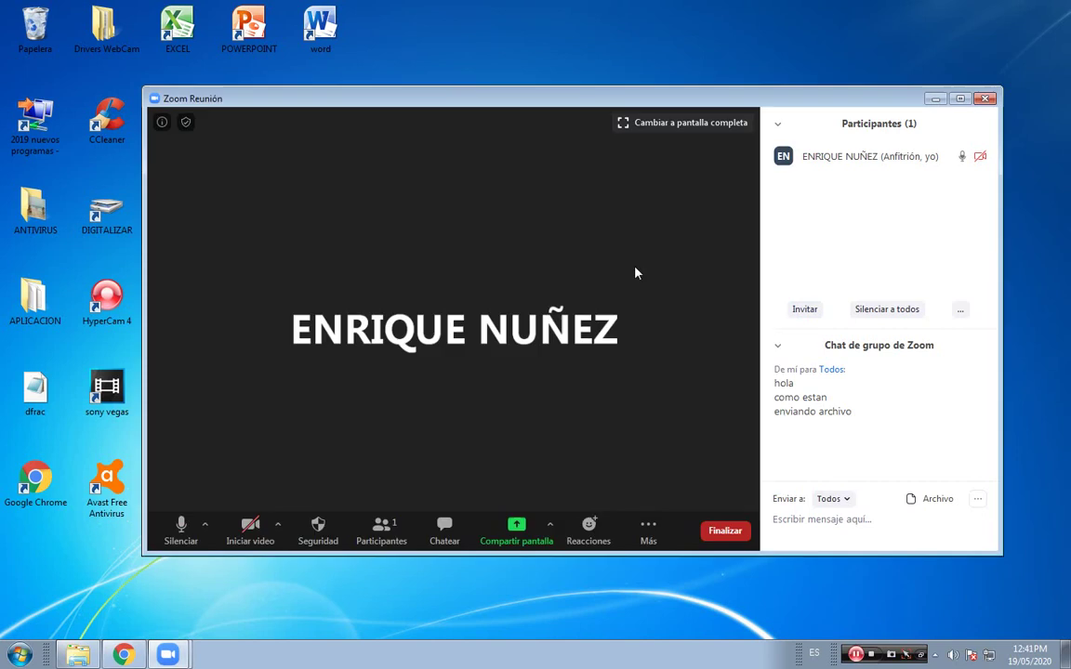
click(190, 635)
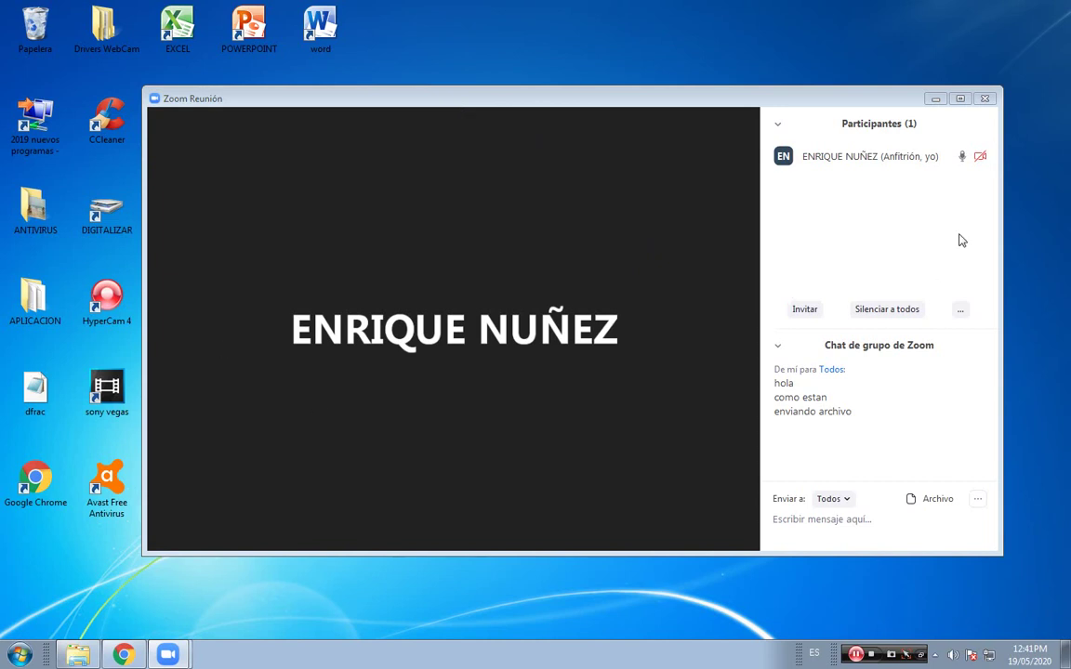
mouse_move(174, 150)
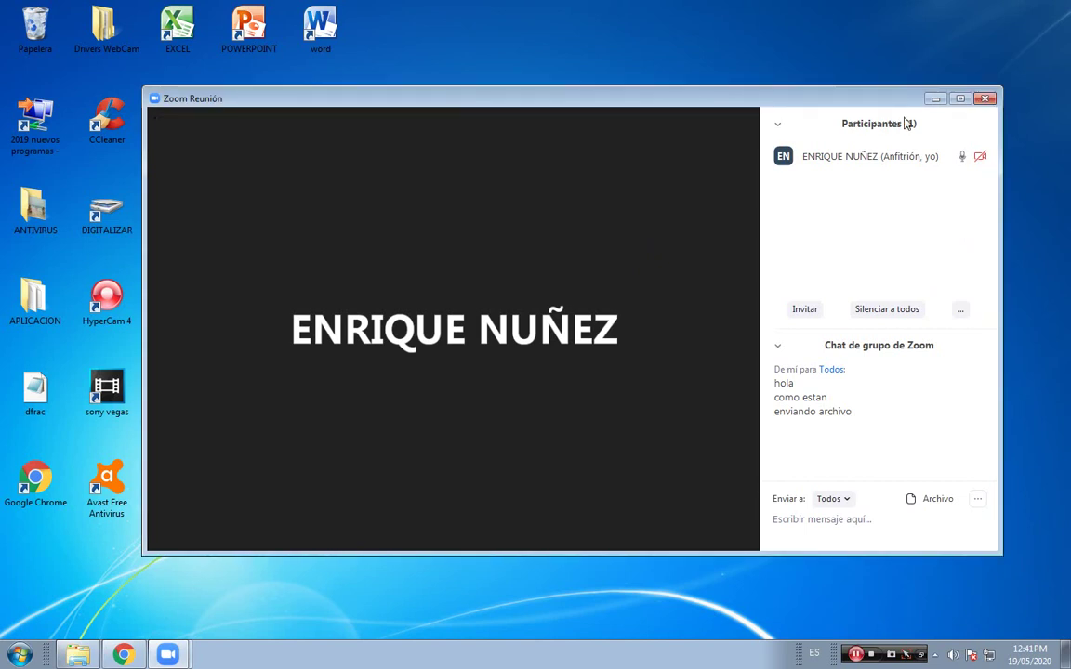
double_click(823, 101)
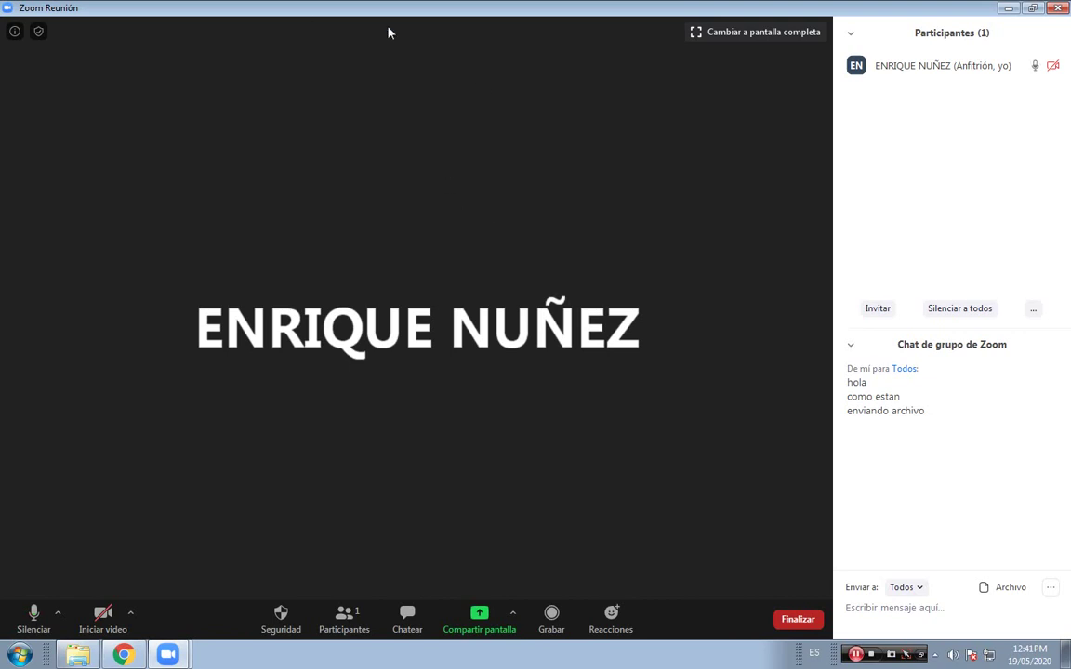
Toggle full screen on, off and on, exit with Esc, then show meeting information.
click(749, 35)
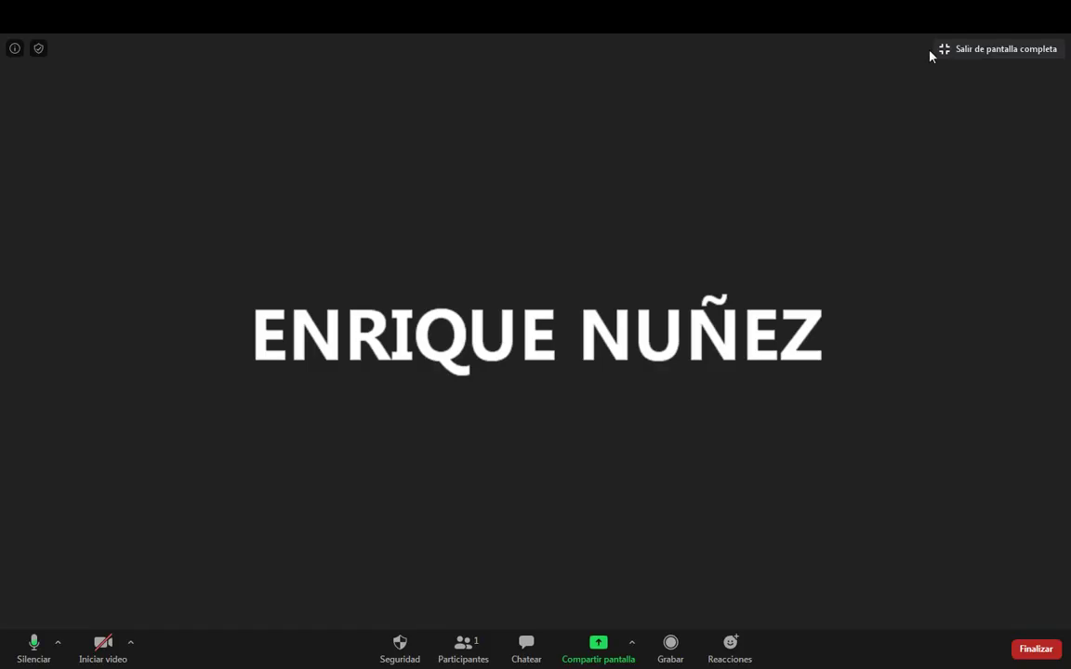
click(979, 51)
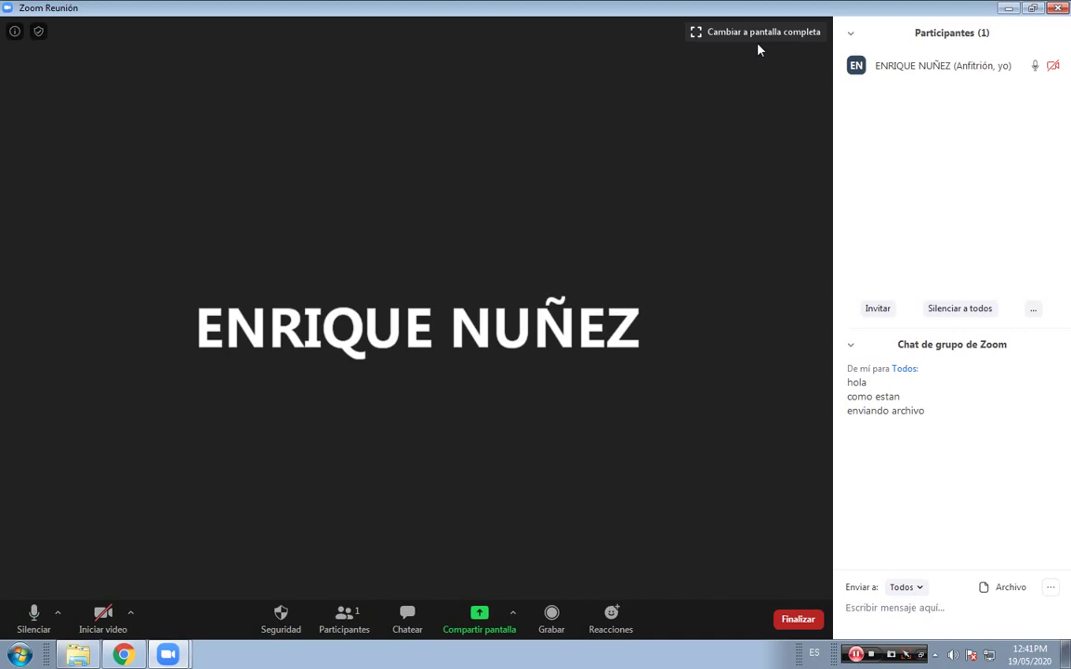
click(758, 38)
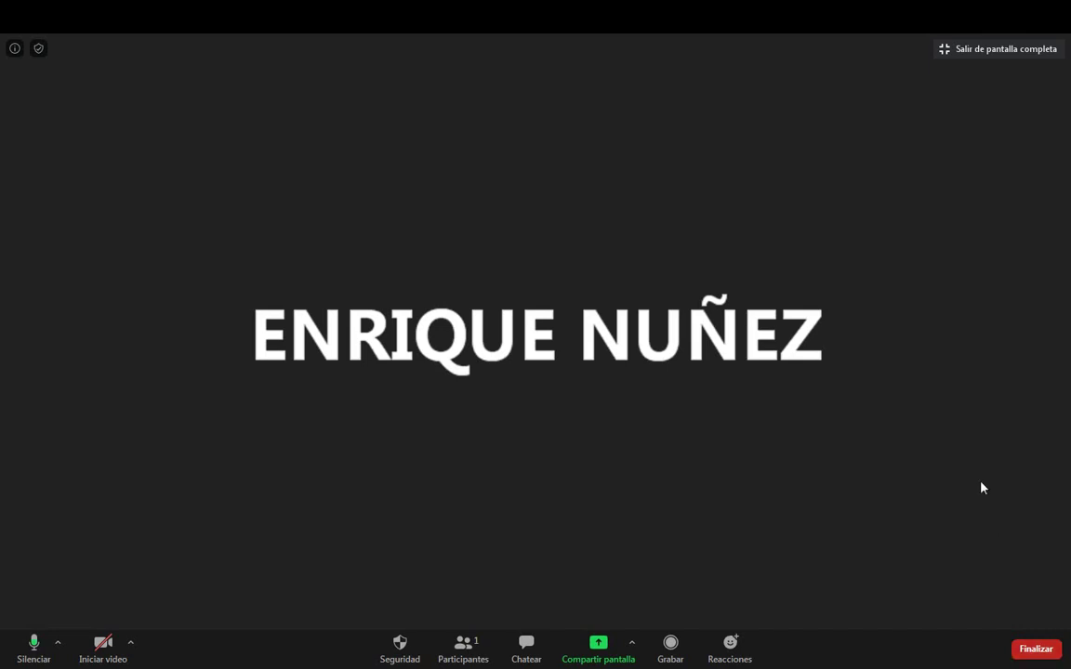
key(Escape)
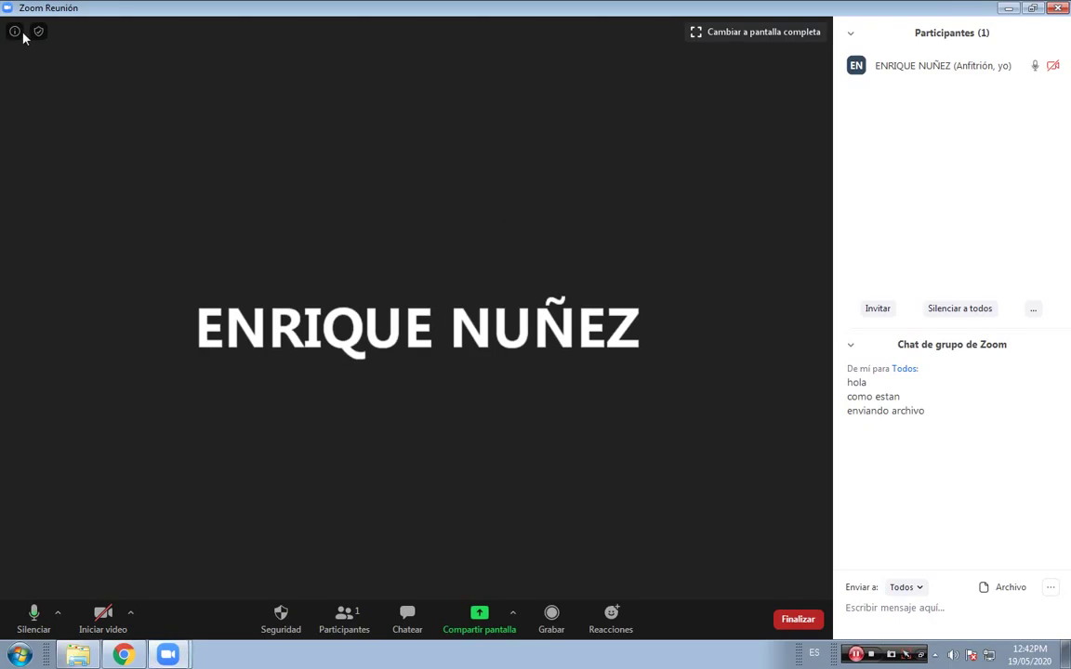
click(16, 33)
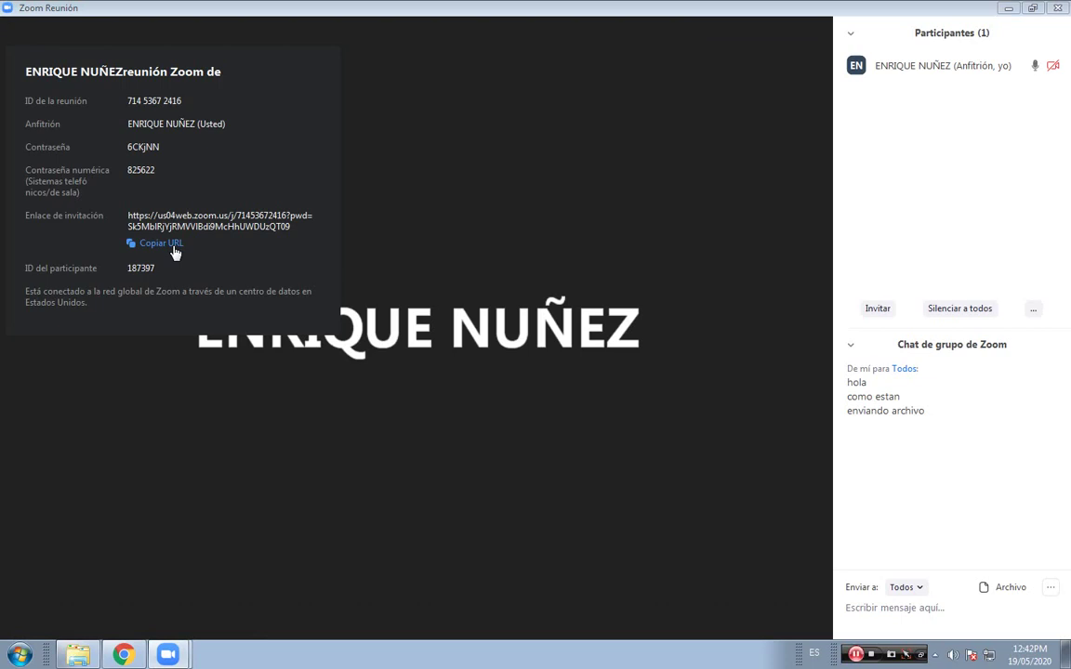
double_click(693, 122)
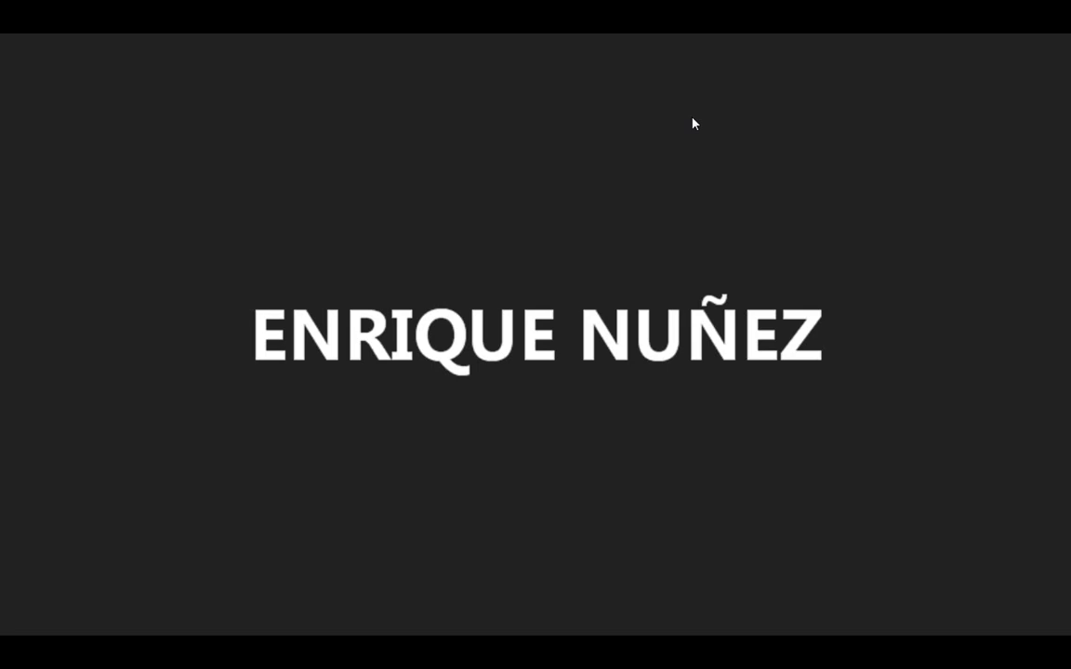
double_click(789, 105)
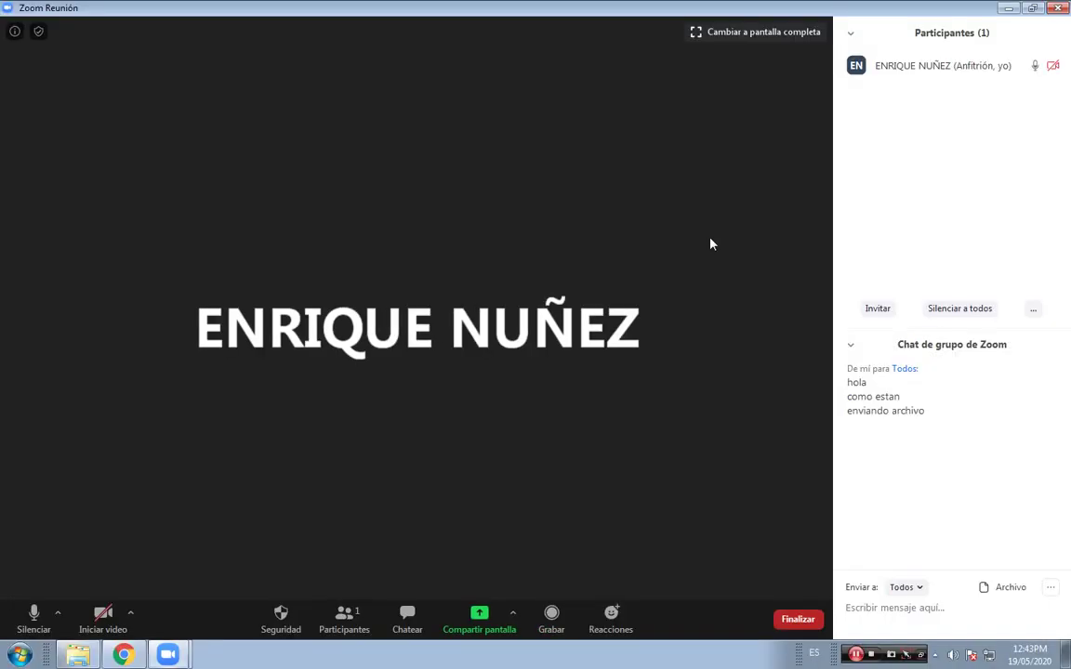